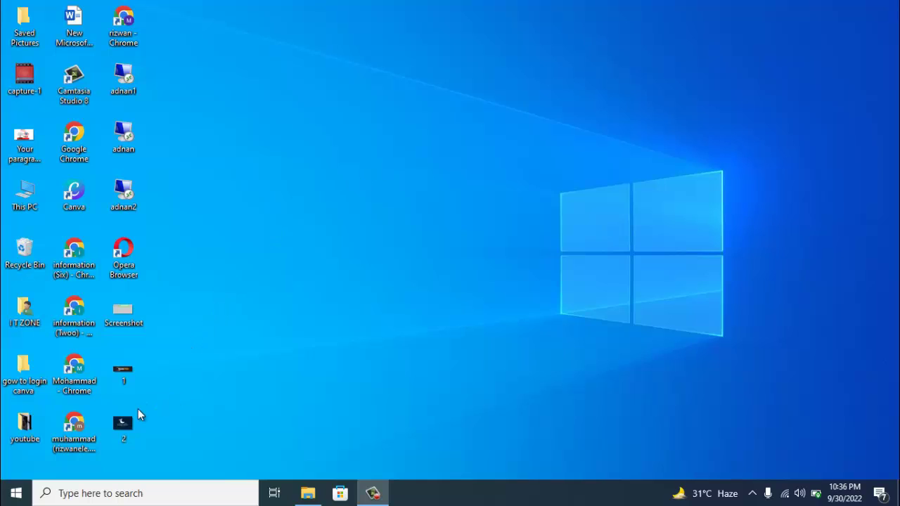
# Step: Launch Chrome with the desktop profile of the account owner, check which Google account is signed in, and go to youtube.com
pyautogui.doubleClick(86, 438)
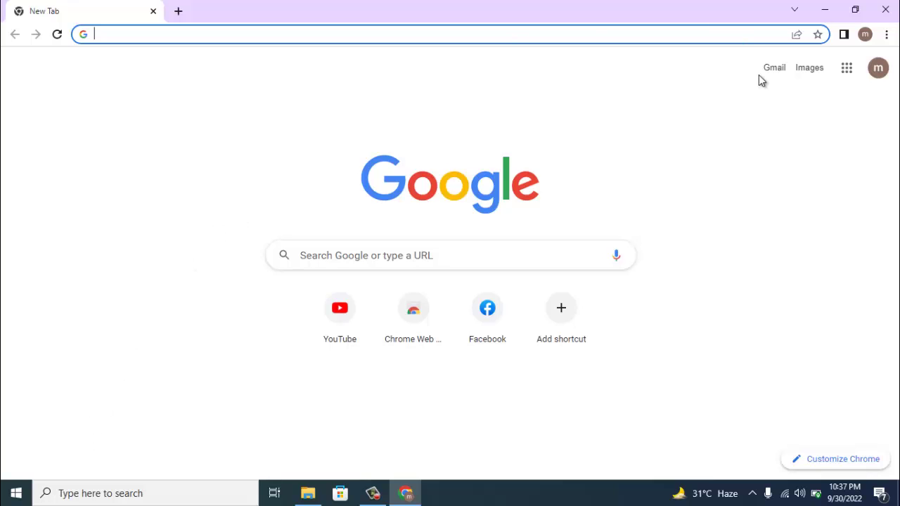
pyautogui.click(885, 73)
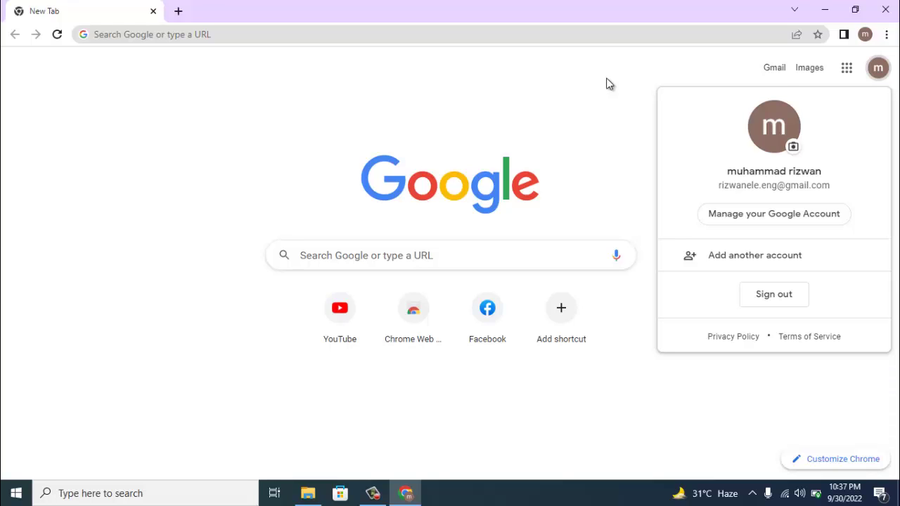
pyautogui.click(608, 83)
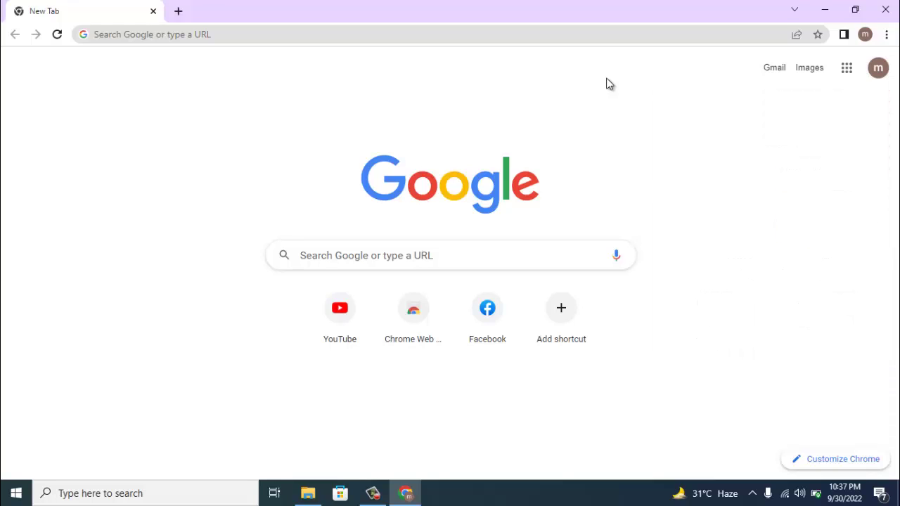
pyautogui.click(502, 38)
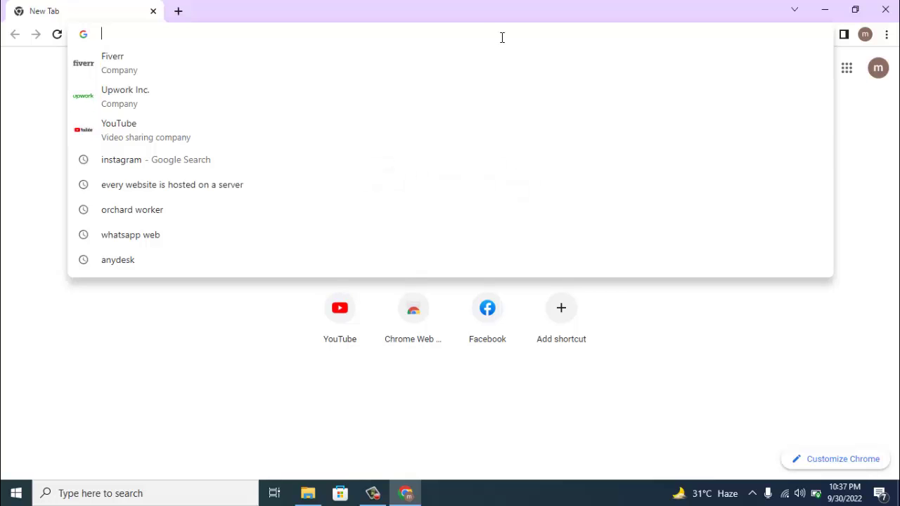
pyautogui.write('y')
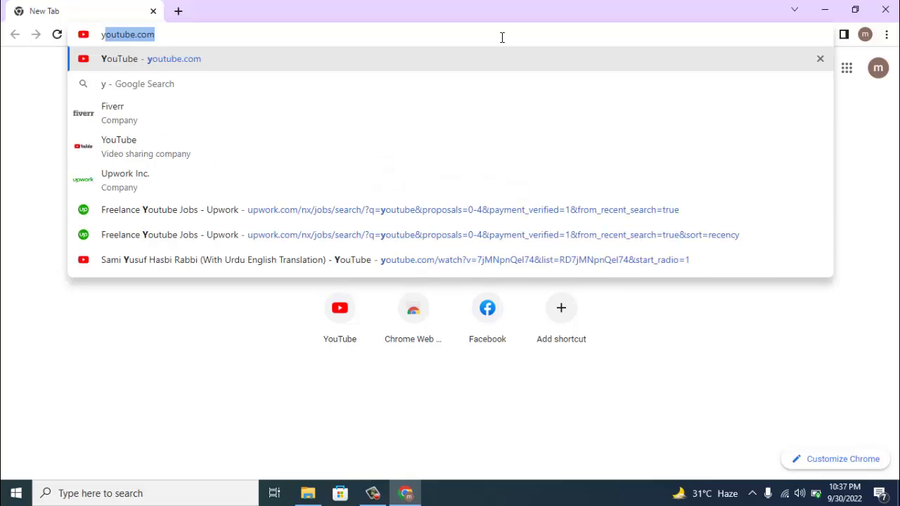
pyautogui.write('outube.com')
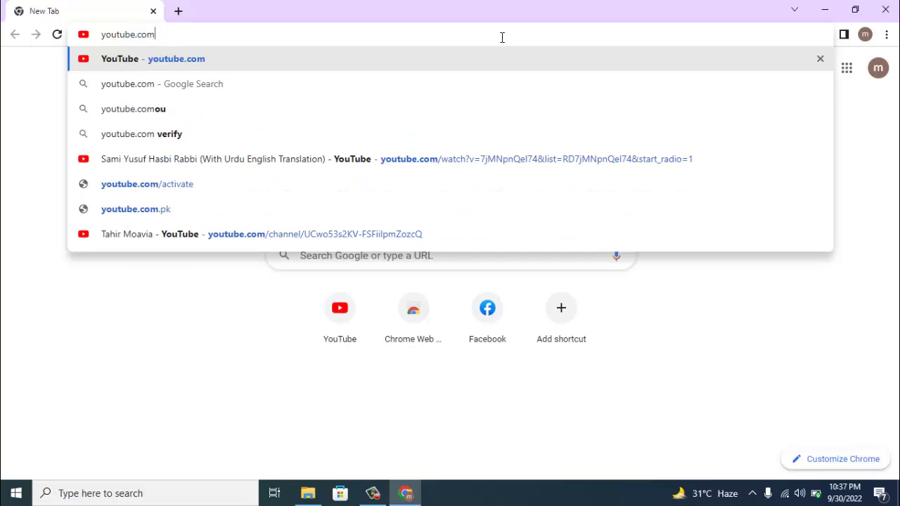
pyautogui.press('Return')
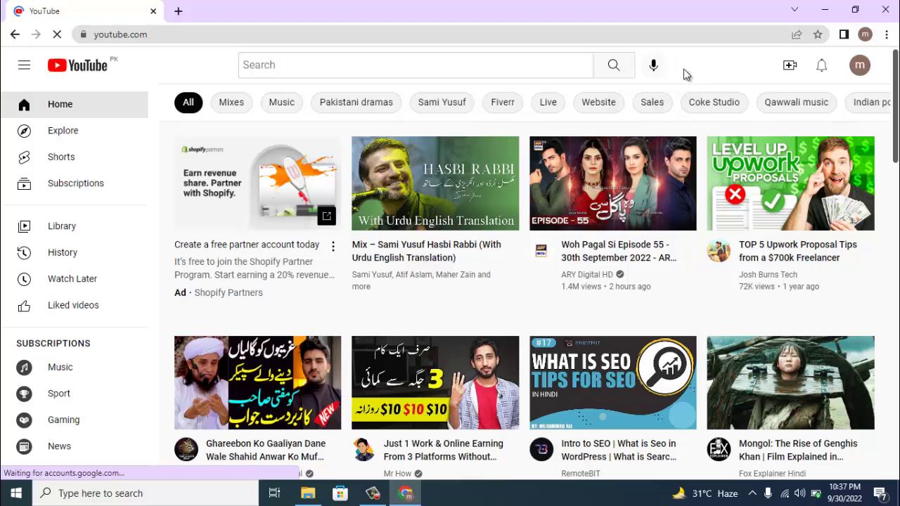
# Step: Go to the YouTube account settings and start creating a channel
pyautogui.click(861, 65)
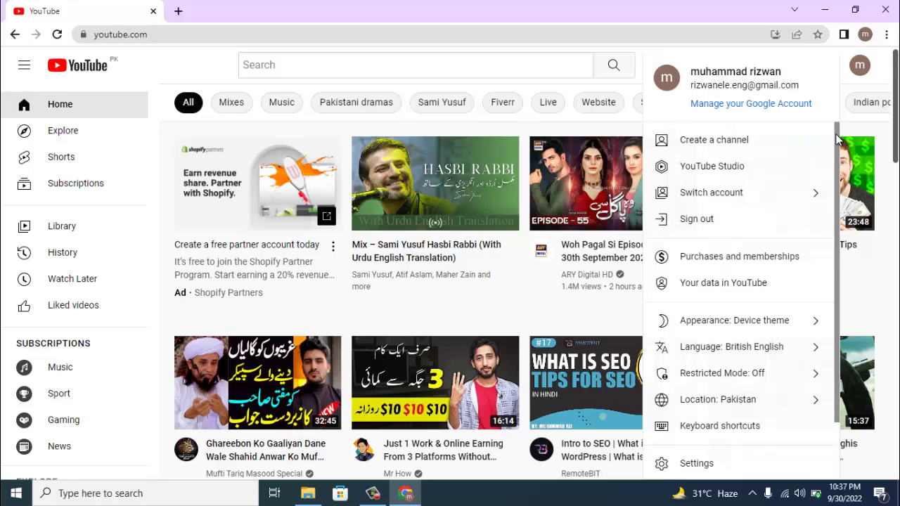
pyautogui.scroll(-2, 745, 317)
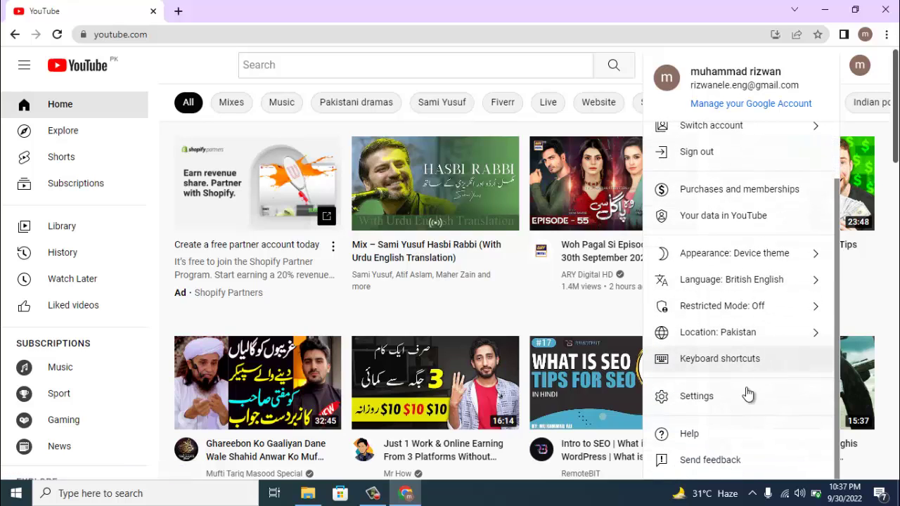
pyautogui.click(717, 398)
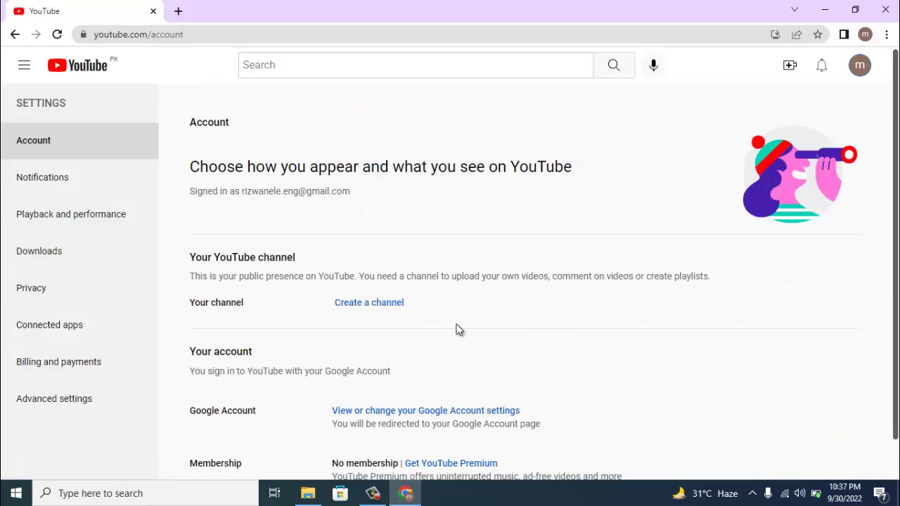
pyautogui.click(362, 305)
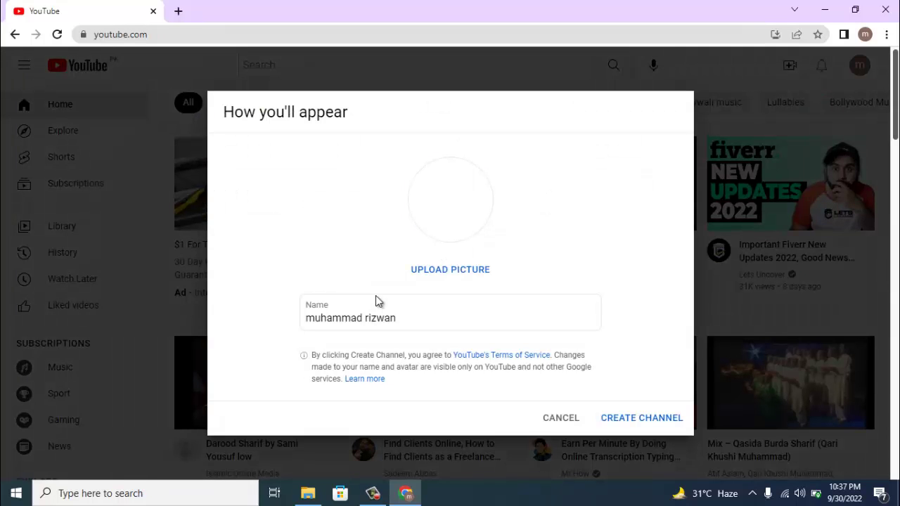
# Step: Replace the suggested channel name with MoonTech and create the channel
pyautogui.click(458, 319)
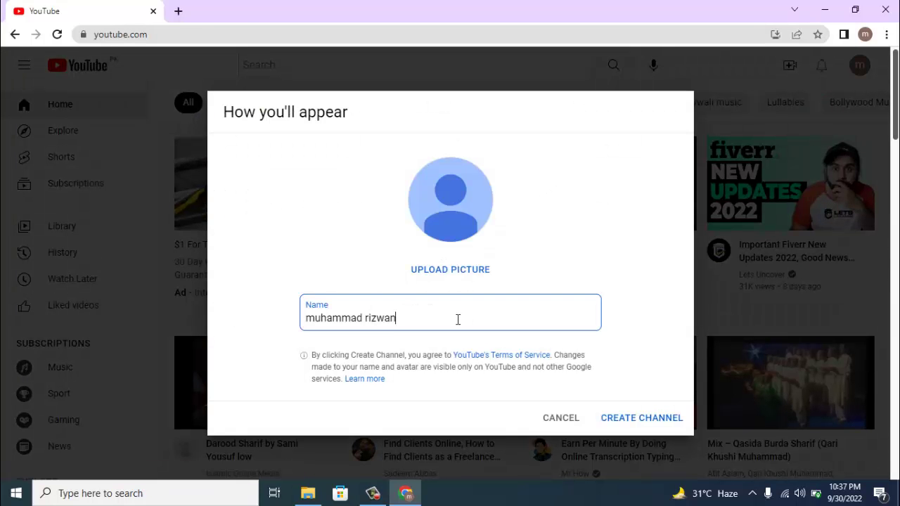
pyautogui.press('BackSpace')
pyautogui.press('BackSpace')
pyautogui.press('BackSpace')
pyautogui.press('BackSpace')
pyautogui.press('BackSpace')
pyautogui.press('BackSpace')
pyautogui.press('BackSpace')
pyautogui.press('BackSpace')
pyautogui.press('BackSpace')
pyautogui.press('BackSpace')
pyautogui.press('BackSpace')
pyautogui.press('BackSpace')
pyautogui.press('BackSpace')
pyautogui.press('BackSpace')
pyautogui.press('BackSpace')
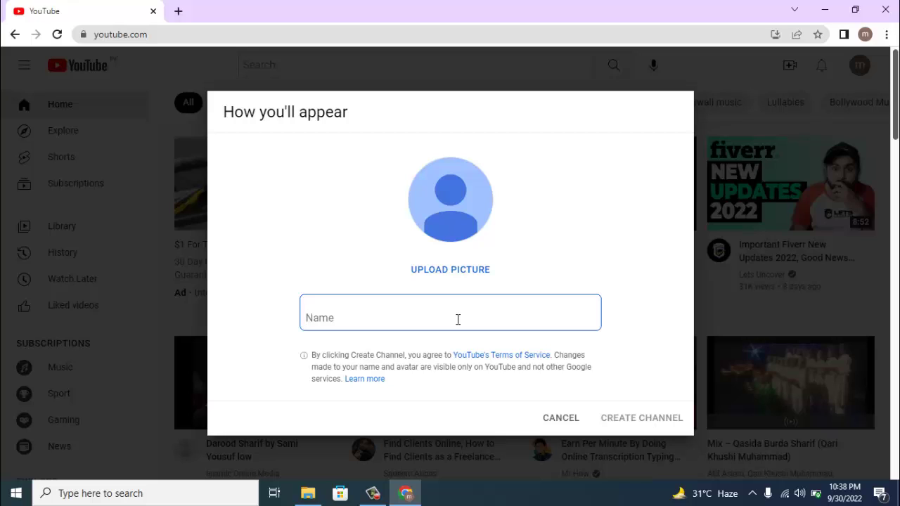
pyautogui.write('Mon')
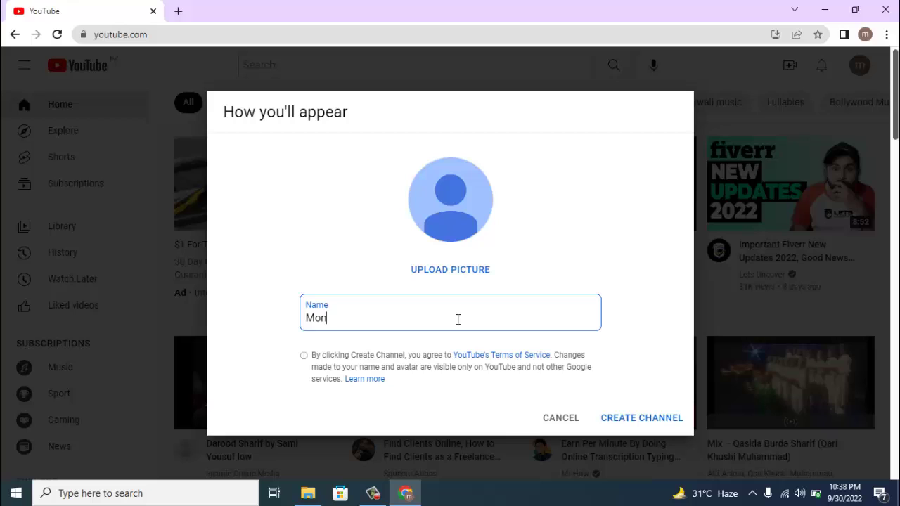
pyautogui.press('BackSpace')
pyautogui.write('onTech')
pyautogui.click(621, 421)
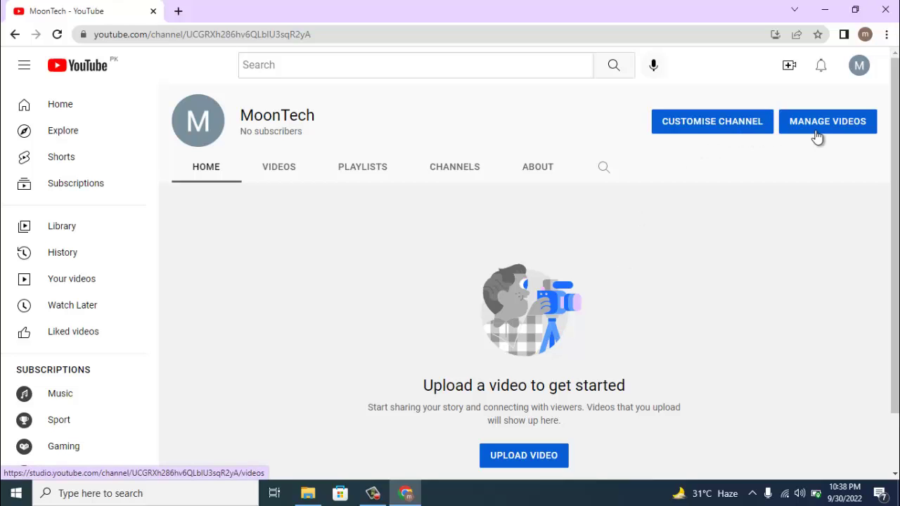
# Step: Open customisation for the MoonTech channel, dismiss the Studio welcome and dark theme notices, and review the Layout options
pyautogui.click(719, 131)
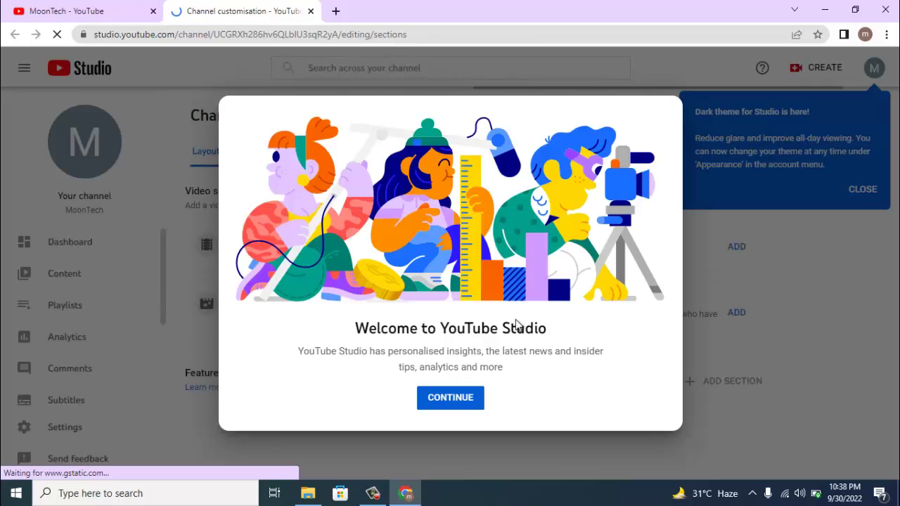
pyautogui.click(451, 398)
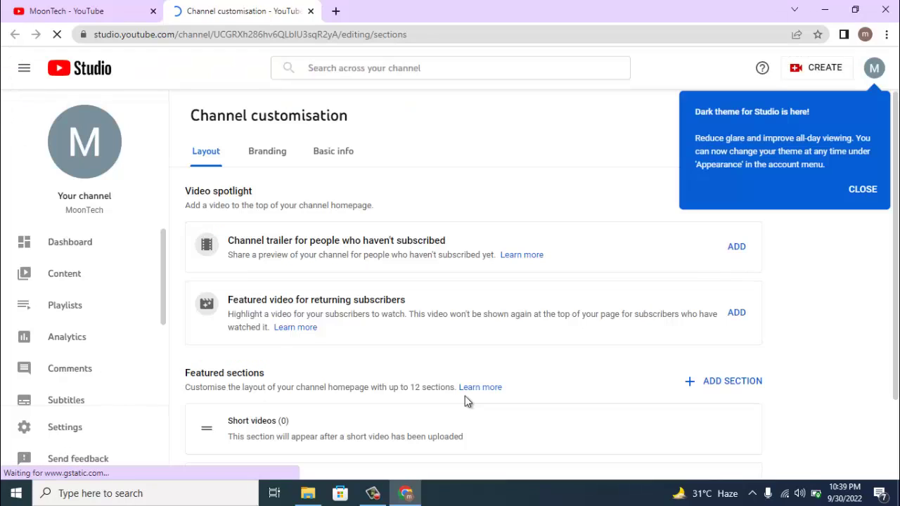
pyautogui.scroll(-1, 465, 396)
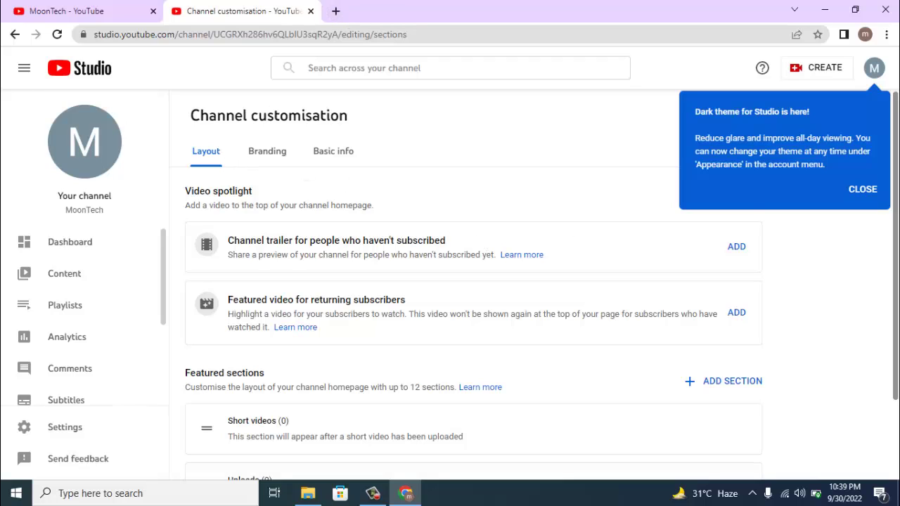
pyautogui.scroll(-2, 465, 286)
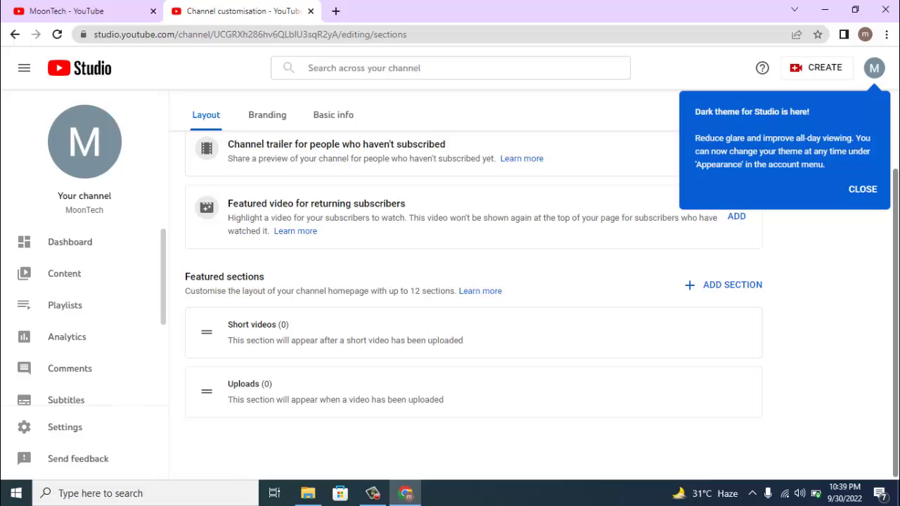
pyautogui.scroll(2, 471, 303)
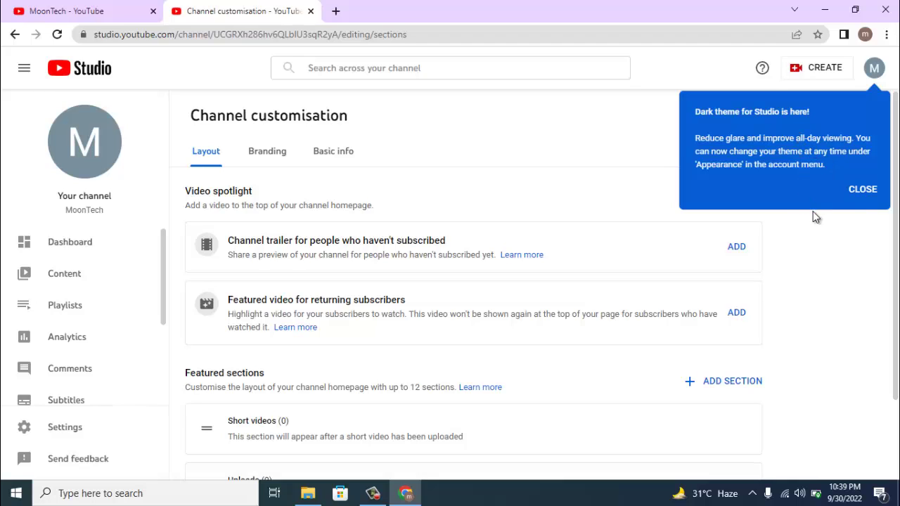
pyautogui.click(862, 191)
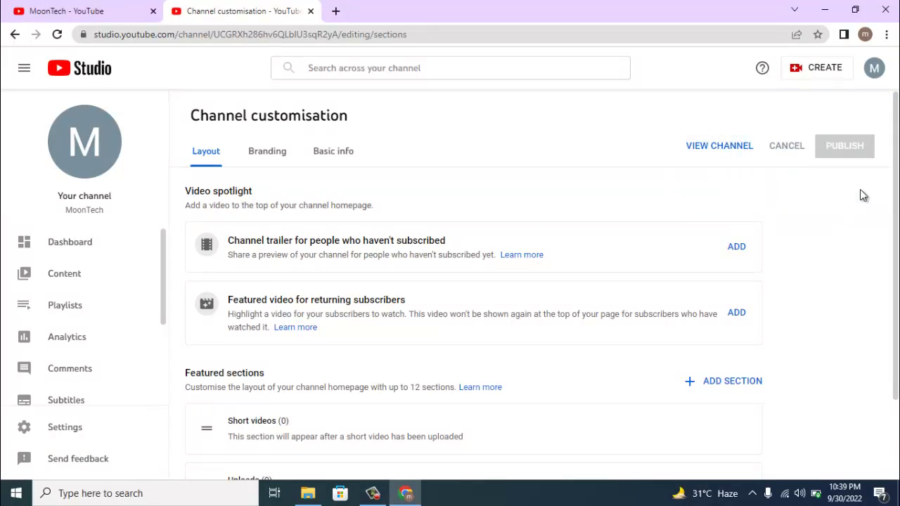
# Step: Upload the image 2 from the Desktop as the channel's profile picture, keeping the default crop
pyautogui.click(273, 155)
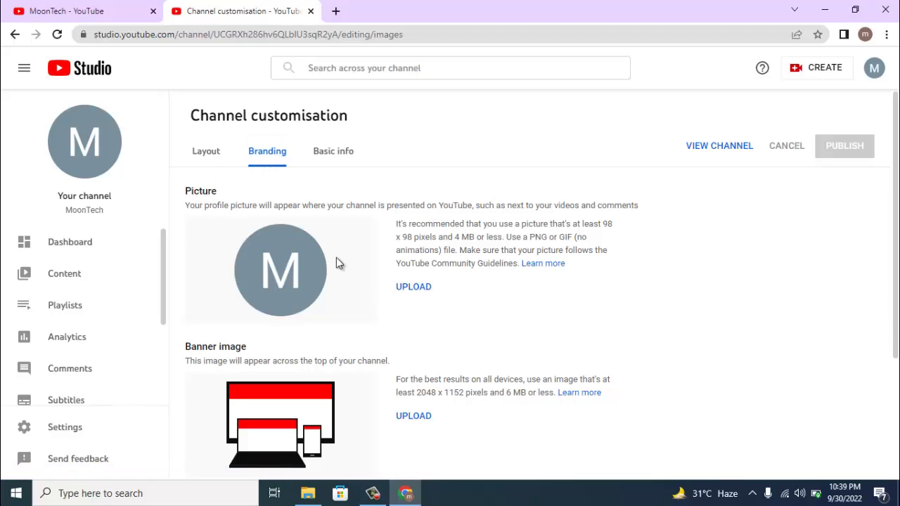
pyautogui.click(417, 293)
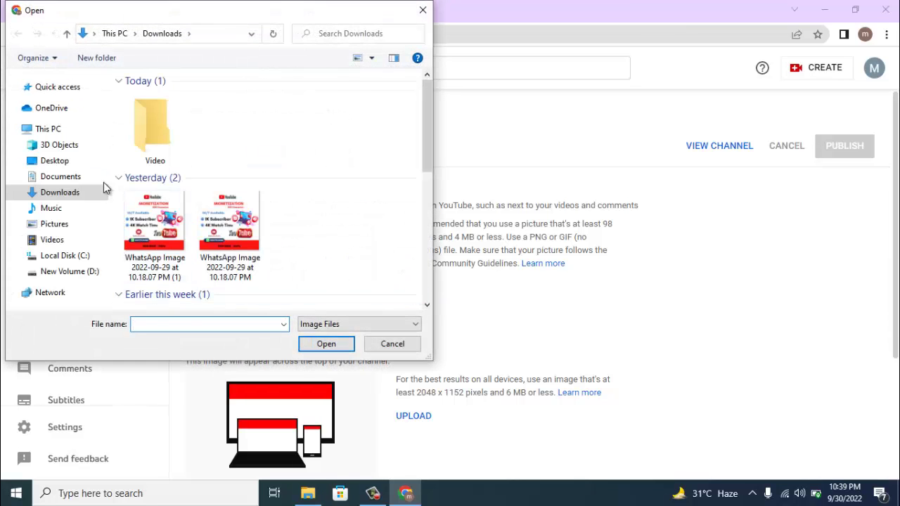
pyautogui.click(55, 161)
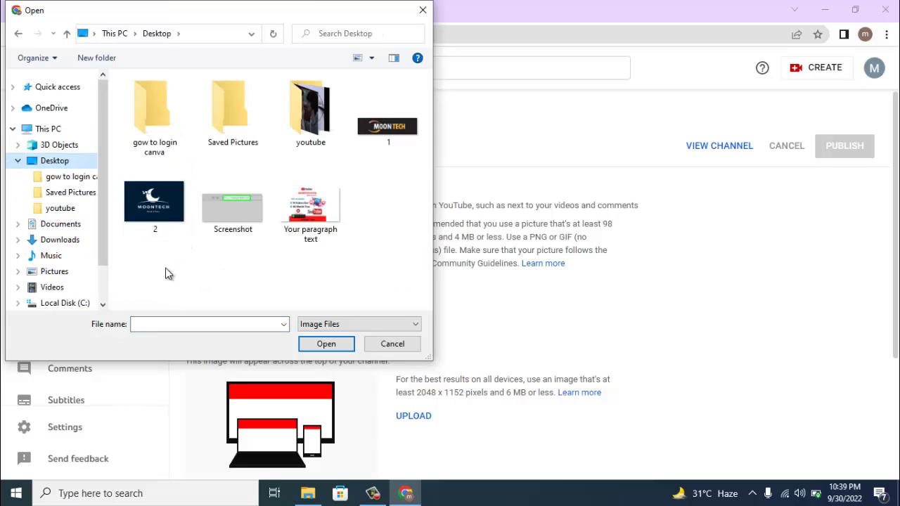
pyautogui.doubleClick(146, 202)
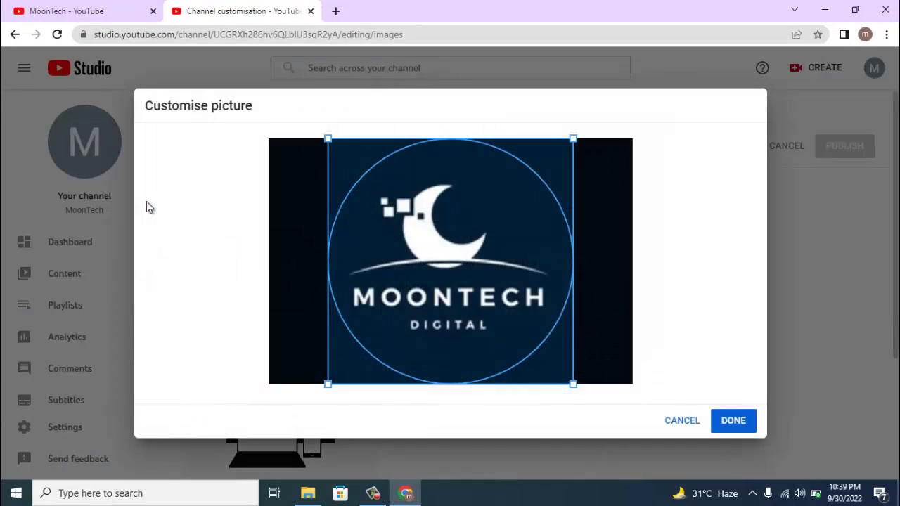
pyautogui.click(739, 425)
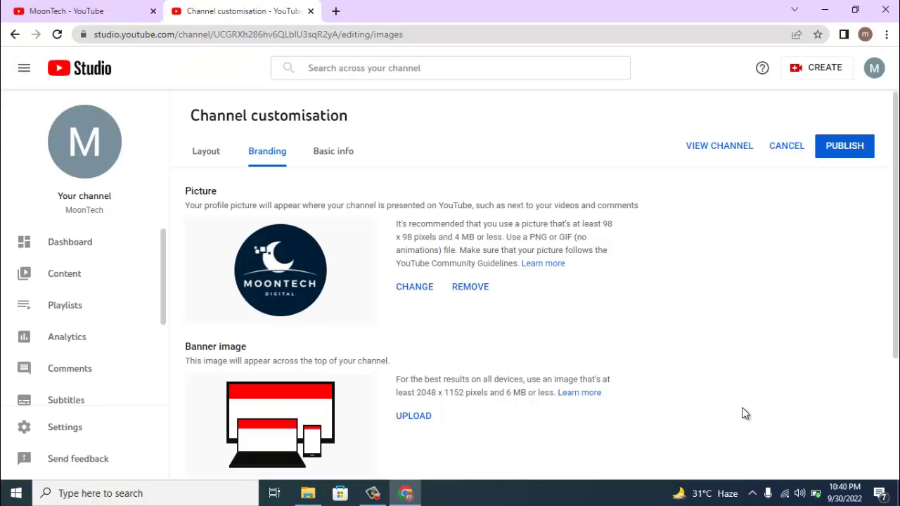
# Step: Upload the Desktop image 2 as the video watermark and set its display time to Entire video
pyautogui.scroll(-3, 896, 291)
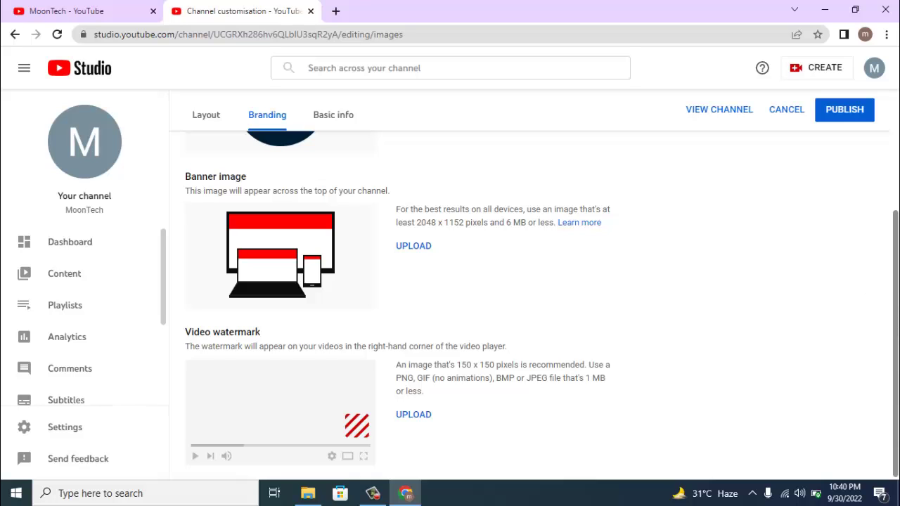
pyautogui.moveTo(372, 492)
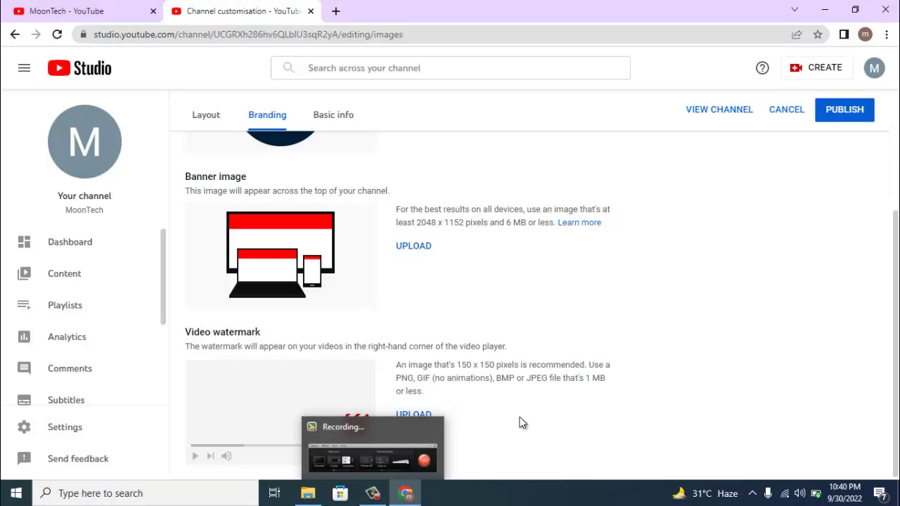
pyautogui.click(422, 415)
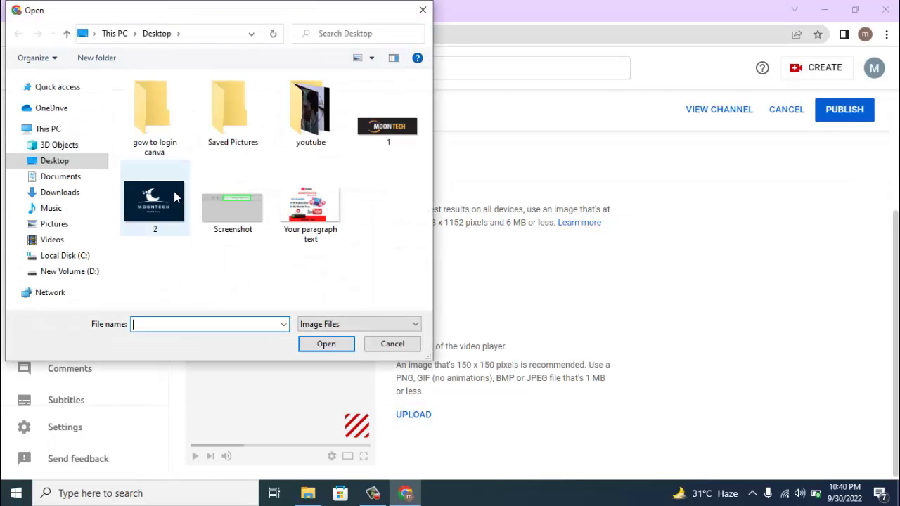
pyautogui.doubleClick(176, 198)
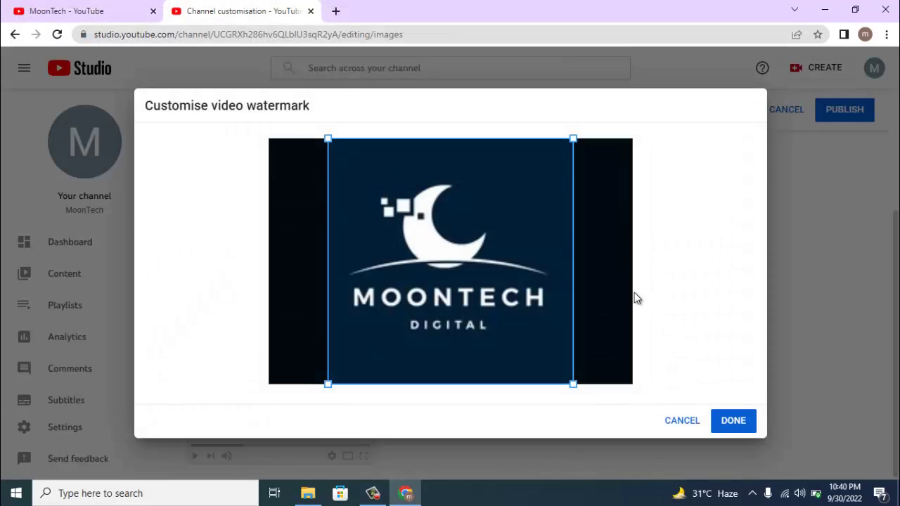
pyautogui.click(725, 425)
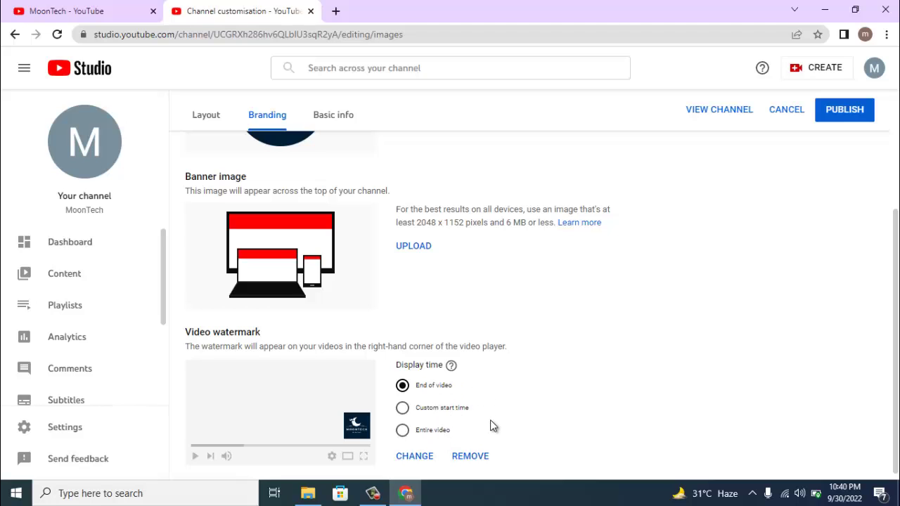
pyautogui.click(402, 430)
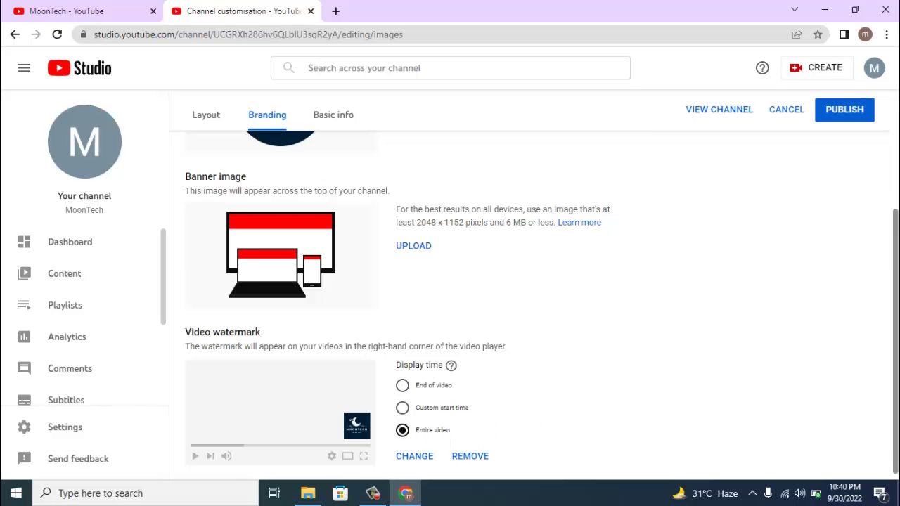
# Step: In the channel's basic info, enter the description "HI viewes! welcome to my channel."
pyautogui.scroll(3, 894, 370)
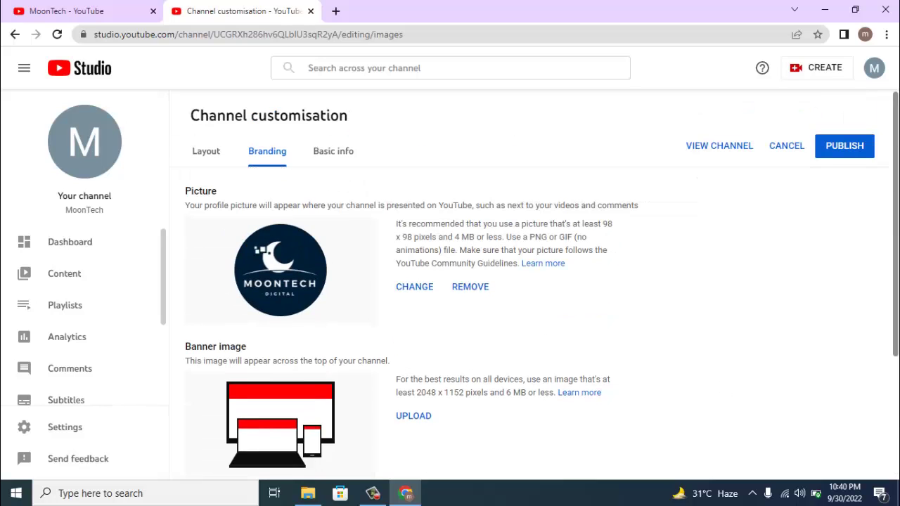
pyautogui.click(315, 156)
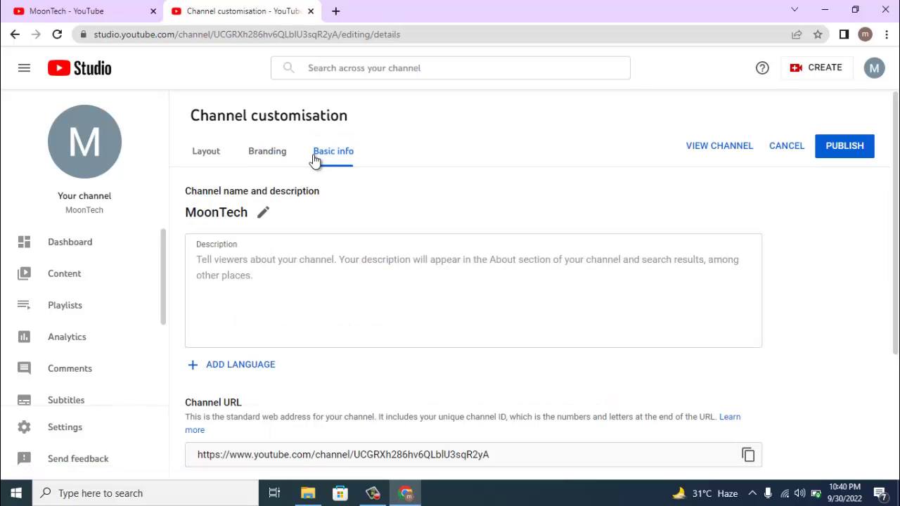
pyautogui.click(245, 265)
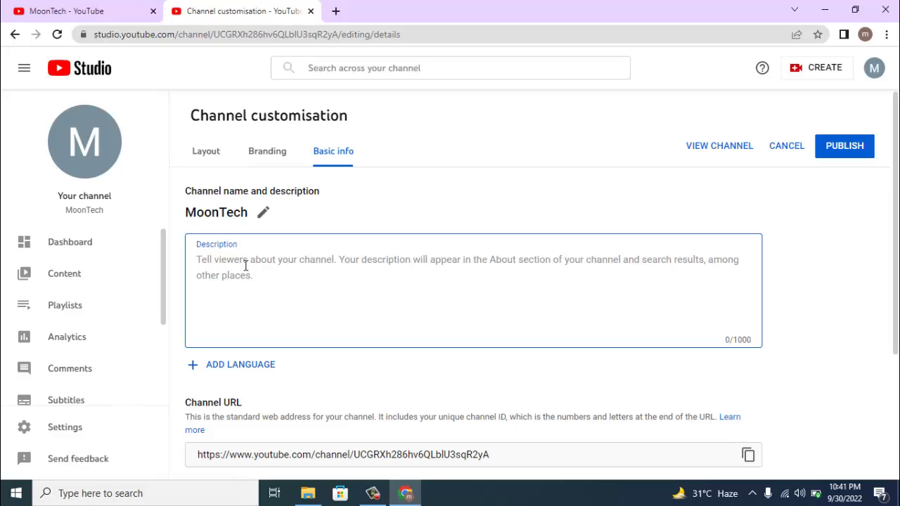
pyautogui.write('Hi')
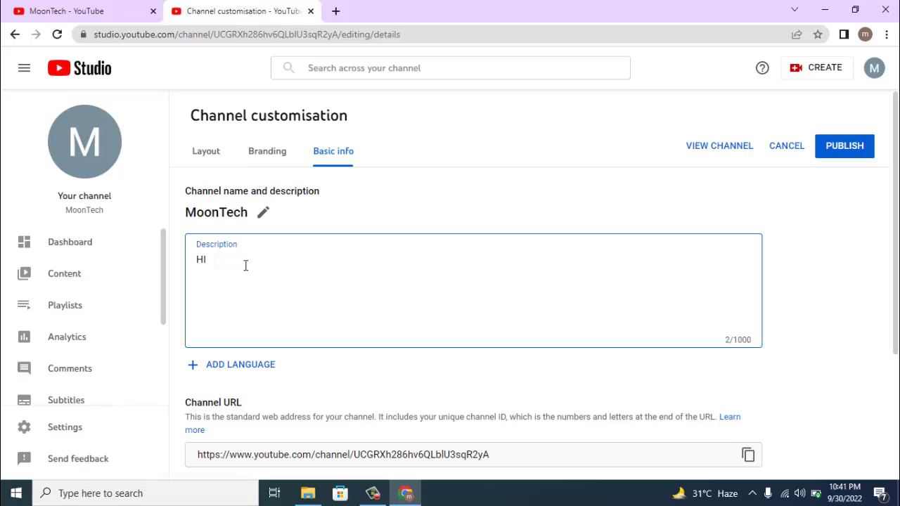
pyautogui.write(' wiewes!')
pyautogui.click(216, 261)
pyautogui.press('BackSpace')
pyautogui.write('v')
pyautogui.click(248, 260)
pyautogui.write('welcome to my channe')
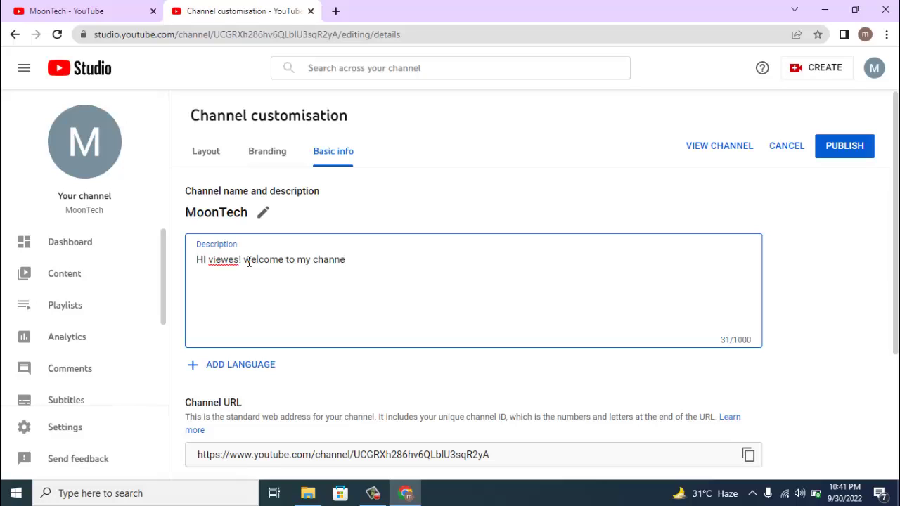
pyautogui.write('l.')
# Step: Add the closing line "thanks." to the channel description, separated by two blank lines
pyautogui.press('Return')
pyautogui.press('Return')
pyautogui.press('Return')
pyautogui.write('thanks.')
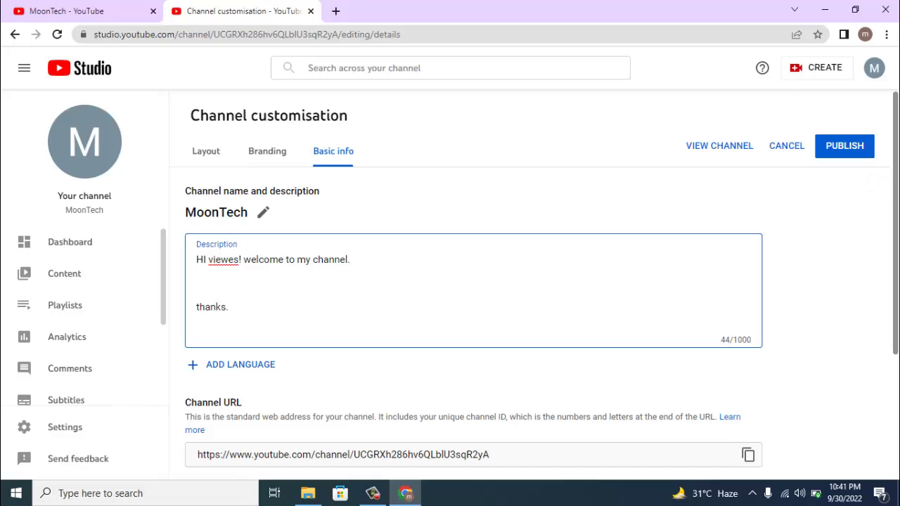
# Step: Review the channel URL, links and contact email fields without filling them in, and publish the customisation changes
pyautogui.scroll(-1, 894, 211)
pyautogui.scroll(-2, 464, 285)
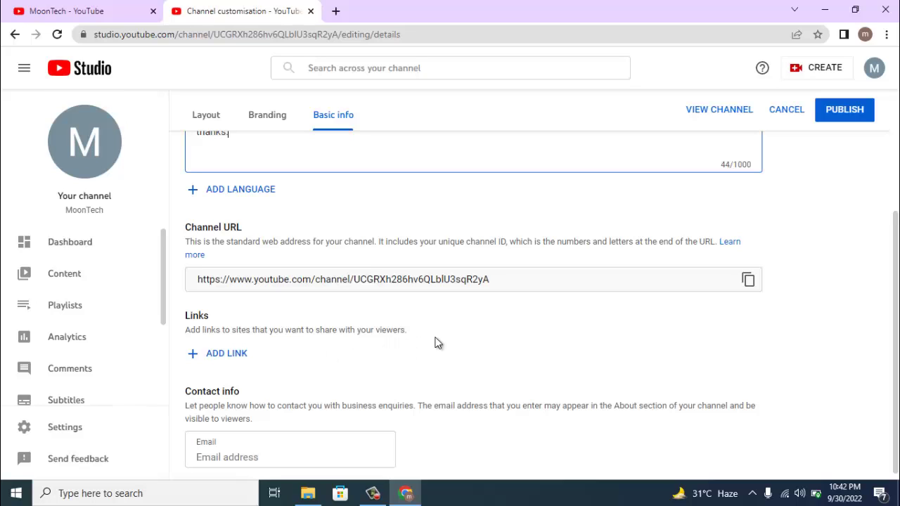
pyautogui.scroll(-1, 472, 296)
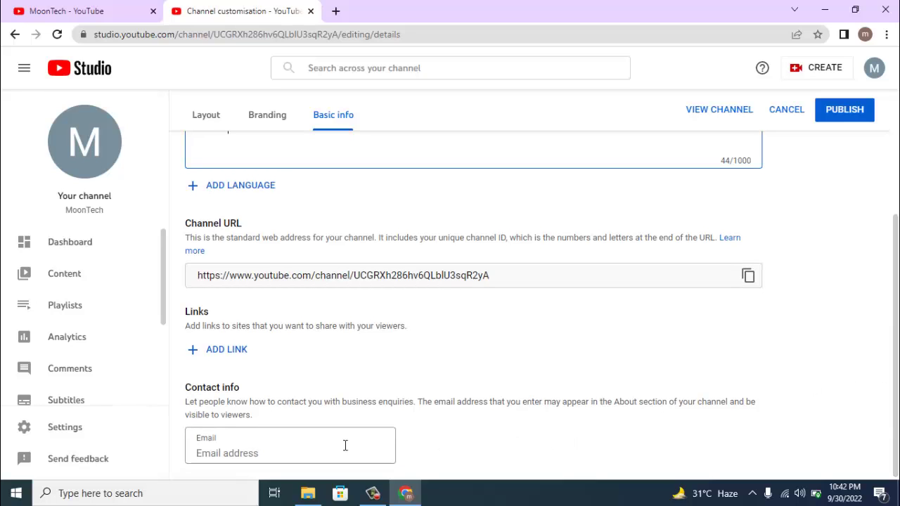
pyautogui.click(255, 448)
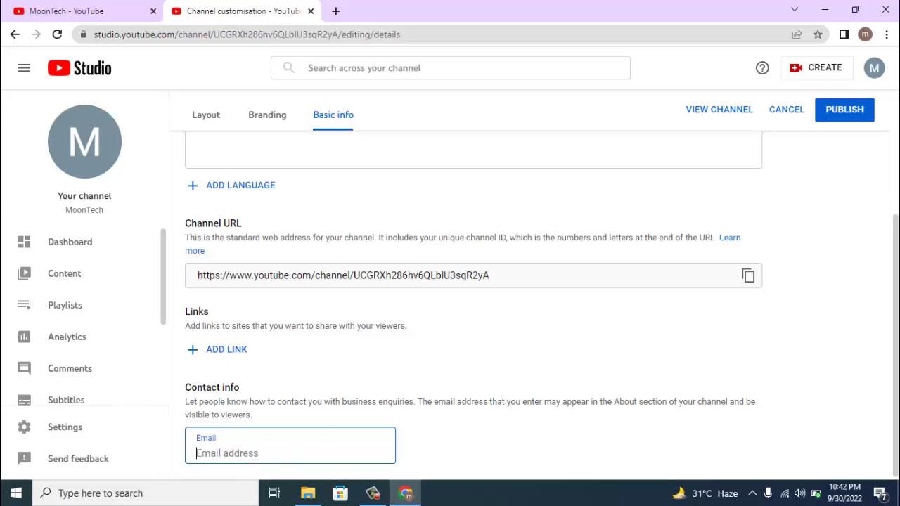
pyautogui.scroll(3, 895, 393)
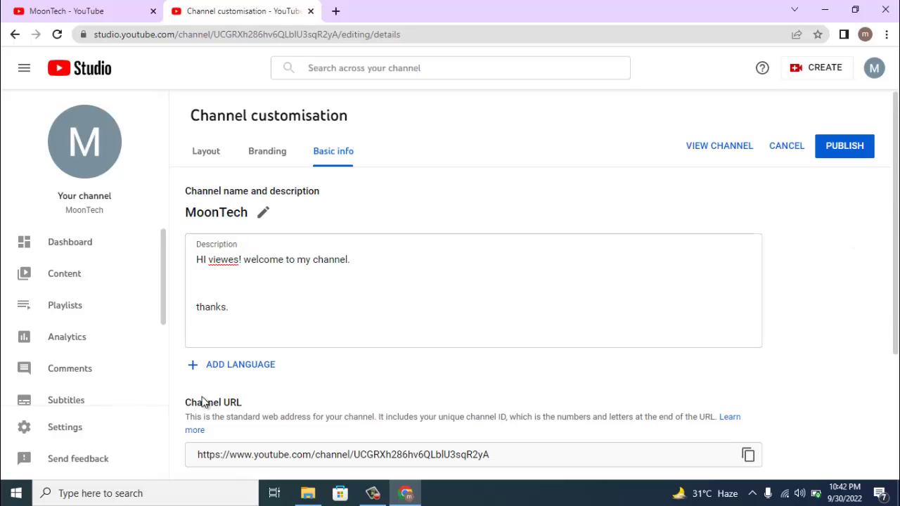
pyautogui.click(846, 154)
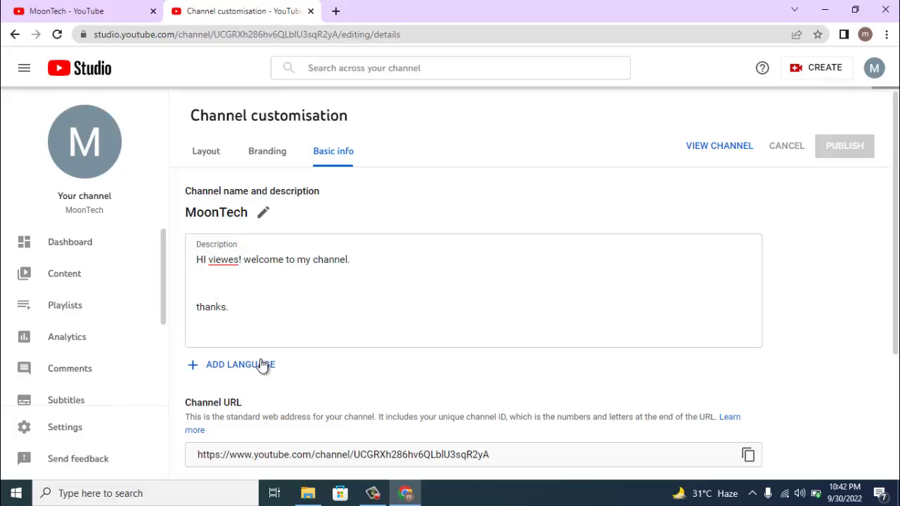
# Step: Open the Studio settings and choose USD – US Dollar as the default currency
pyautogui.click(82, 427)
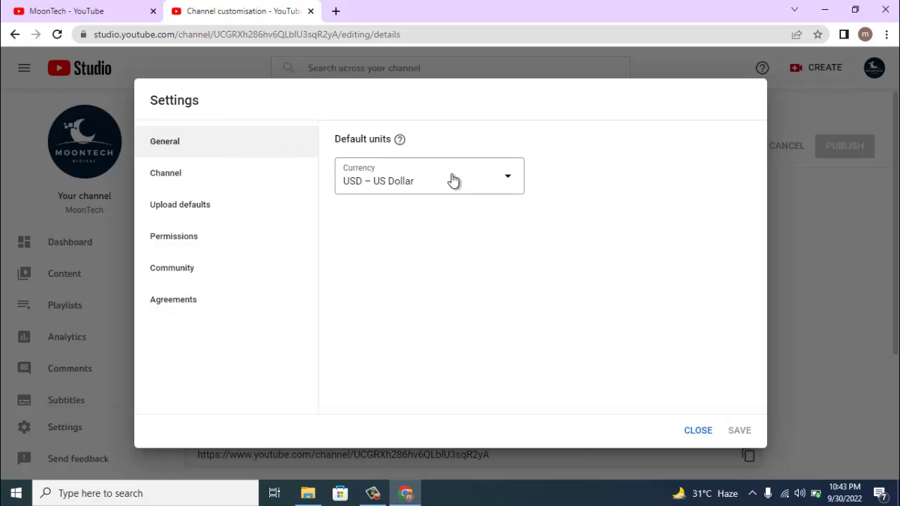
pyautogui.click(503, 184)
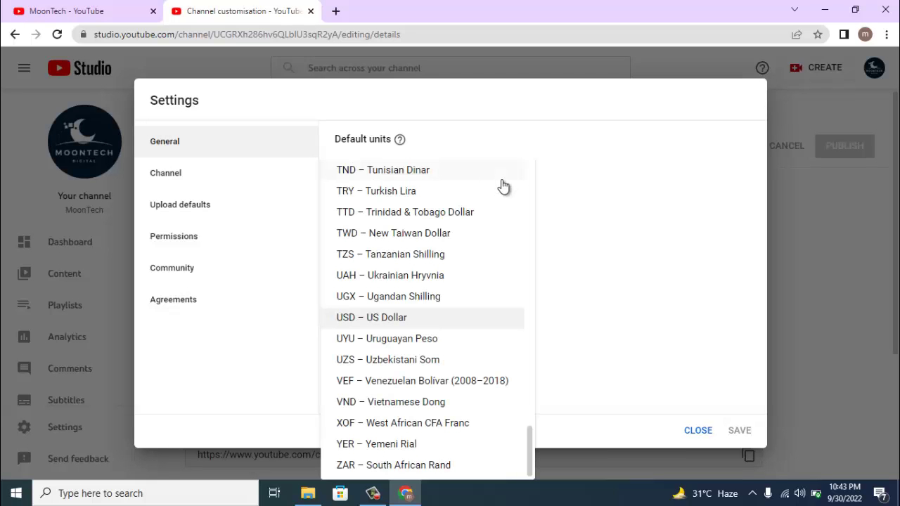
pyautogui.click(489, 324)
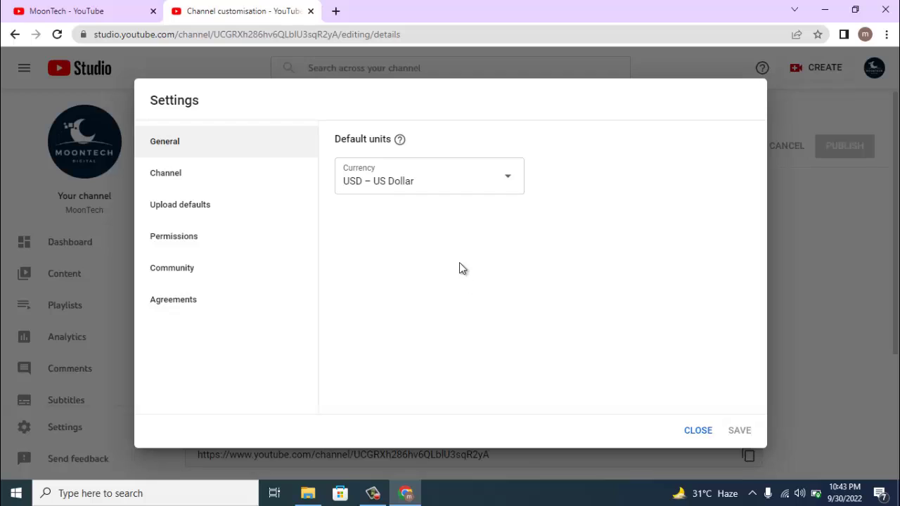
# Step: Set the channel's country of residence to Pakistan
pyautogui.click(248, 183)
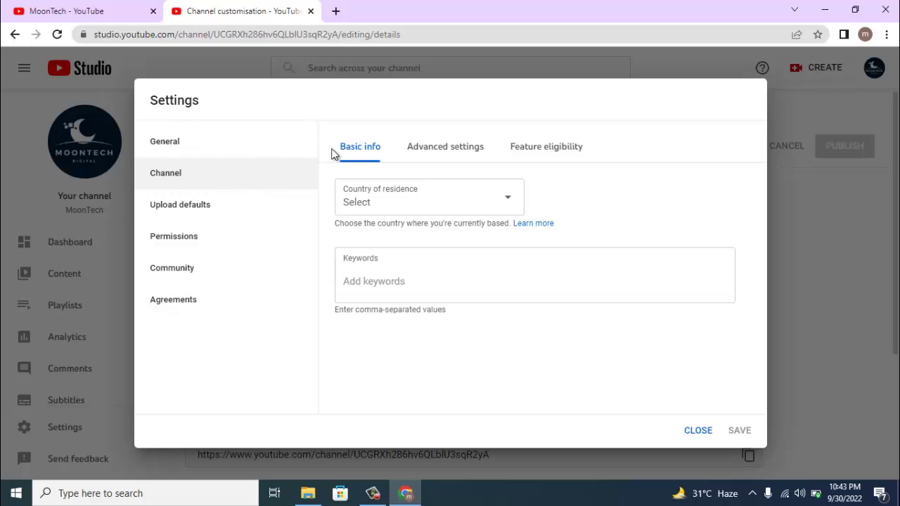
pyautogui.click(402, 204)
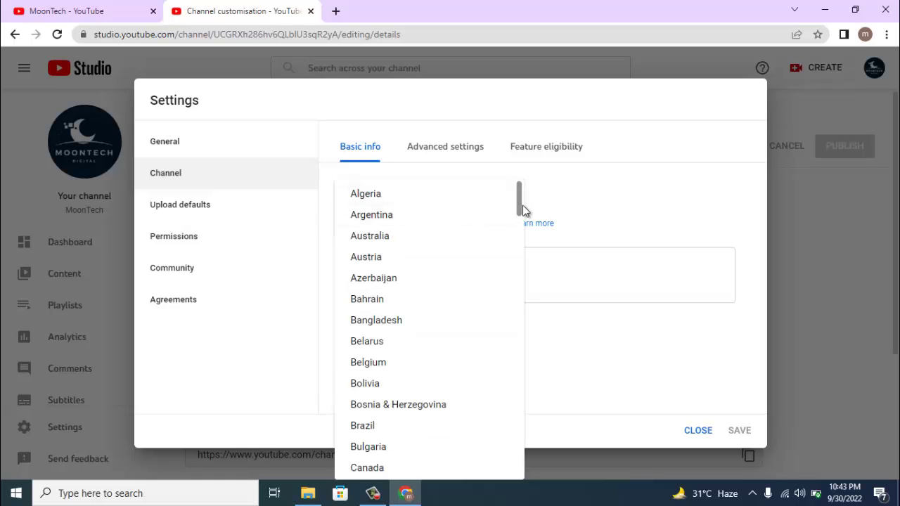
pyautogui.moveTo(520, 199); pyautogui.dragTo(522, 364)
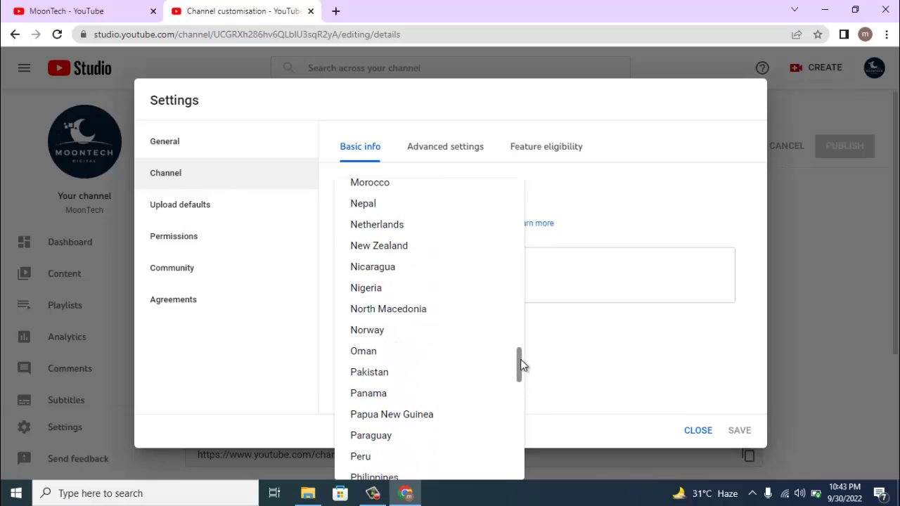
pyautogui.click(424, 374)
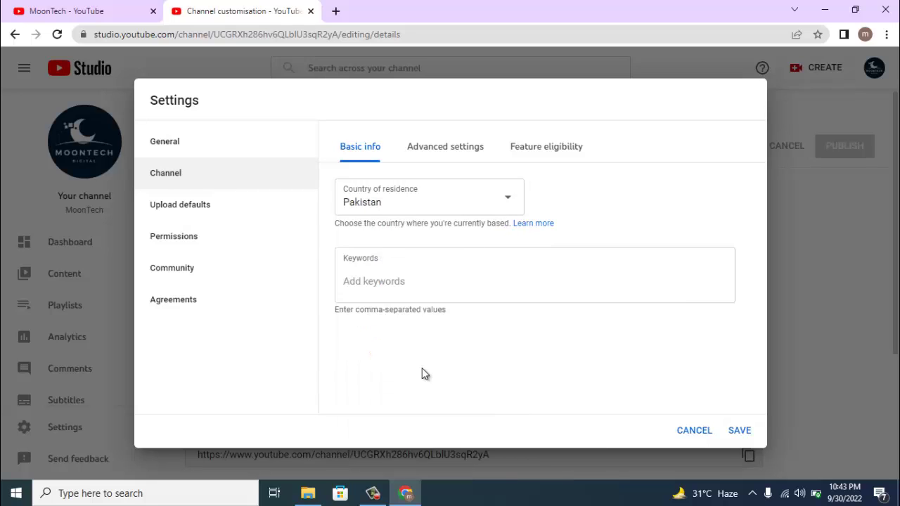
# Step: Add the channel keywords tech, moon tech and technical
pyautogui.click(406, 282)
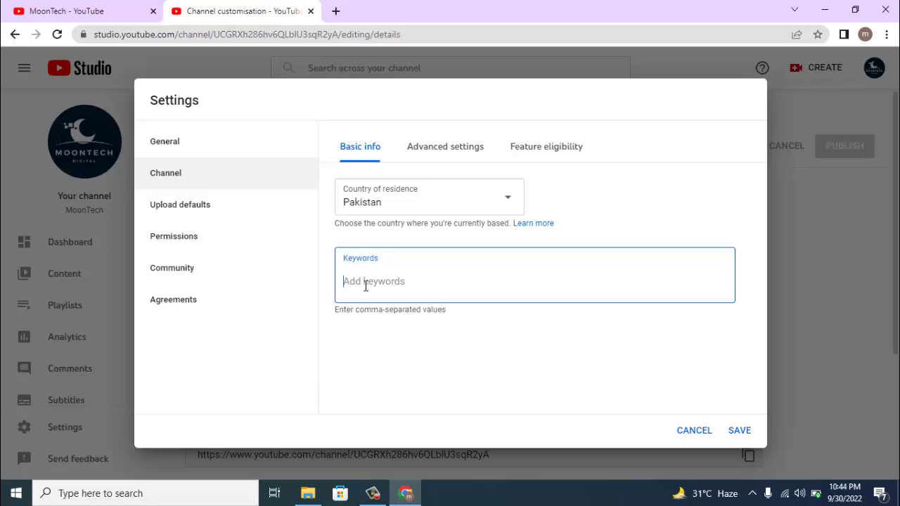
pyautogui.write('tech,moo')
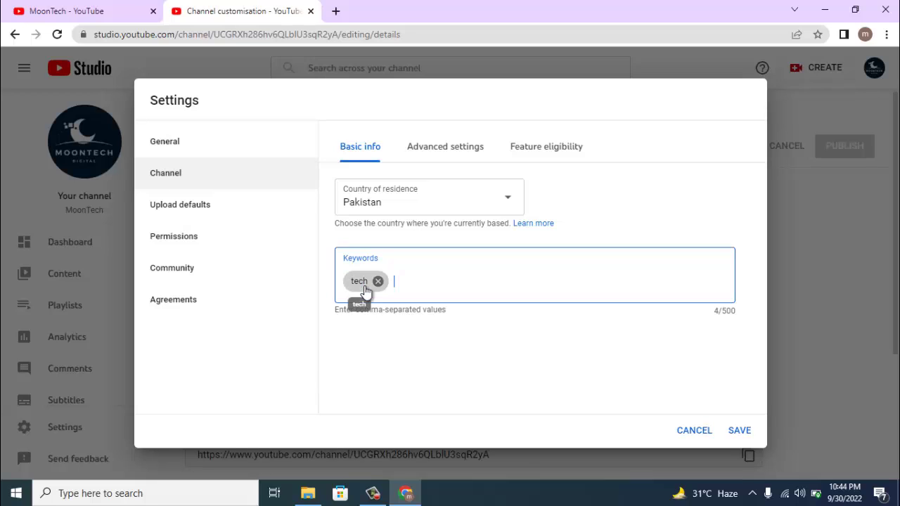
pyautogui.write('n tech')
pyautogui.write(',')
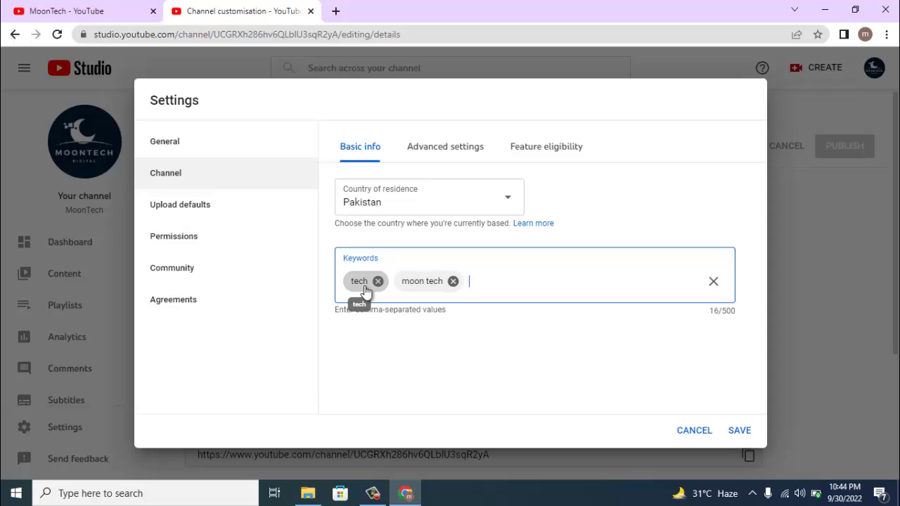
pyautogui.write('technical,')
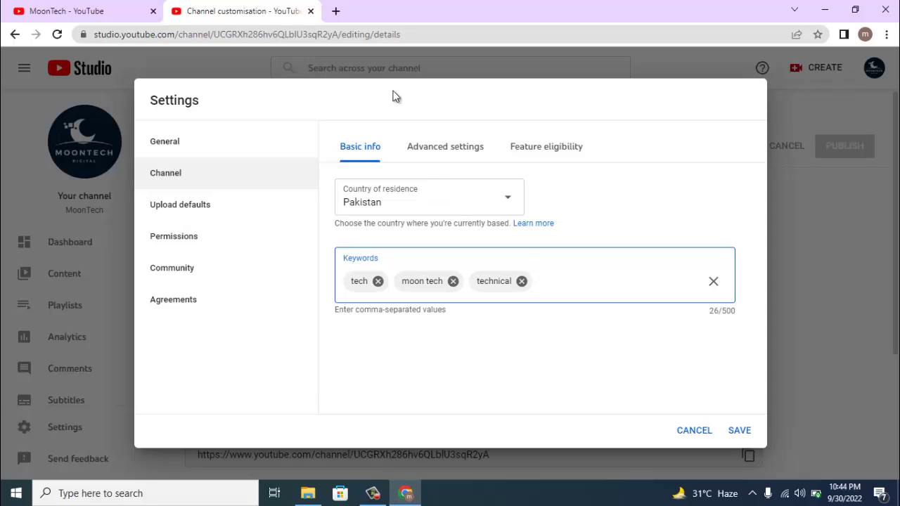
# Step: In the channel's advanced settings, set the audience to not Made for Kids and keep viewers allowed to clip content
pyautogui.click(423, 153)
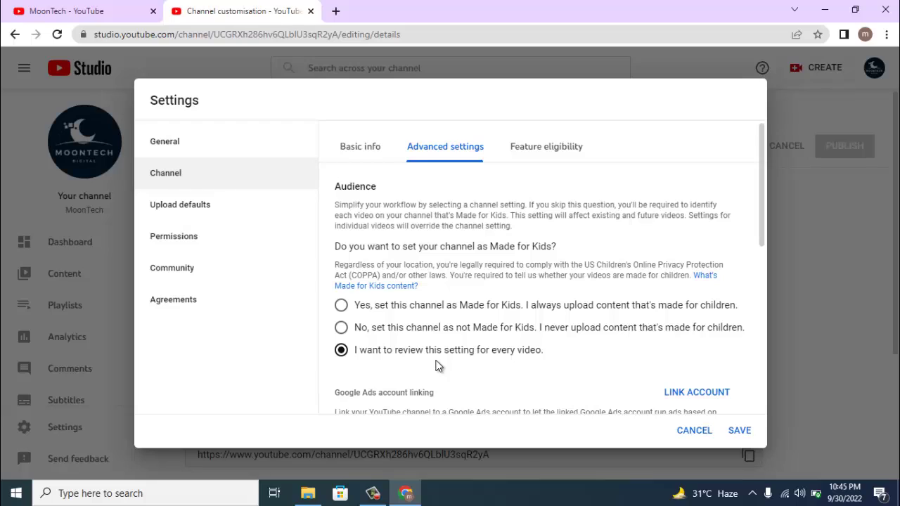
pyautogui.click(342, 329)
pyautogui.moveTo(765, 245); pyautogui.dragTo(765, 325)
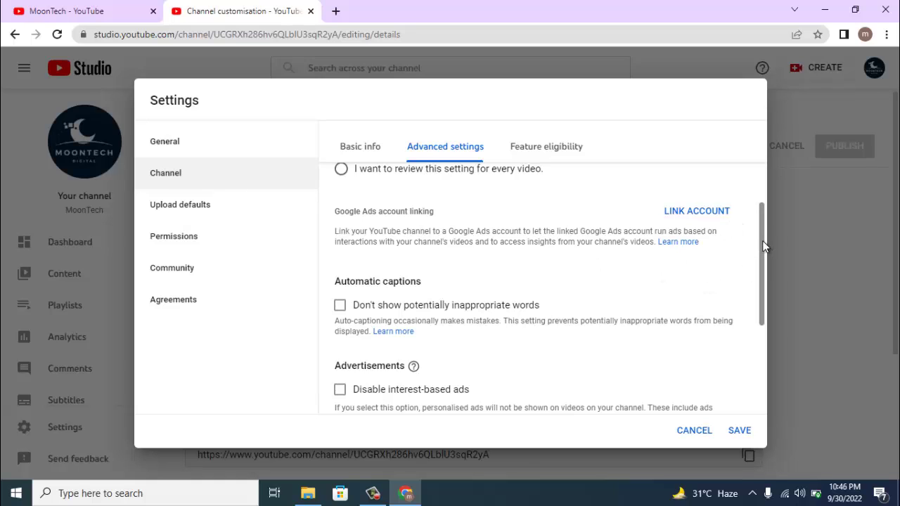
pyautogui.moveTo(765, 244); pyautogui.dragTo(764, 284)
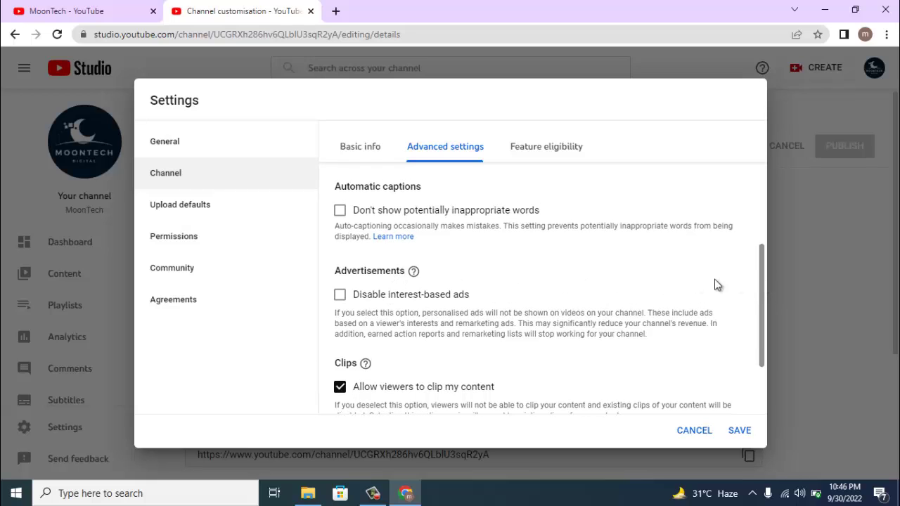
pyautogui.moveTo(760, 276)
pyautogui.mouseDown()
pyautogui.moveTo(767, 318)
pyautogui.moveTo(766, 271)
pyautogui.mouseUp()
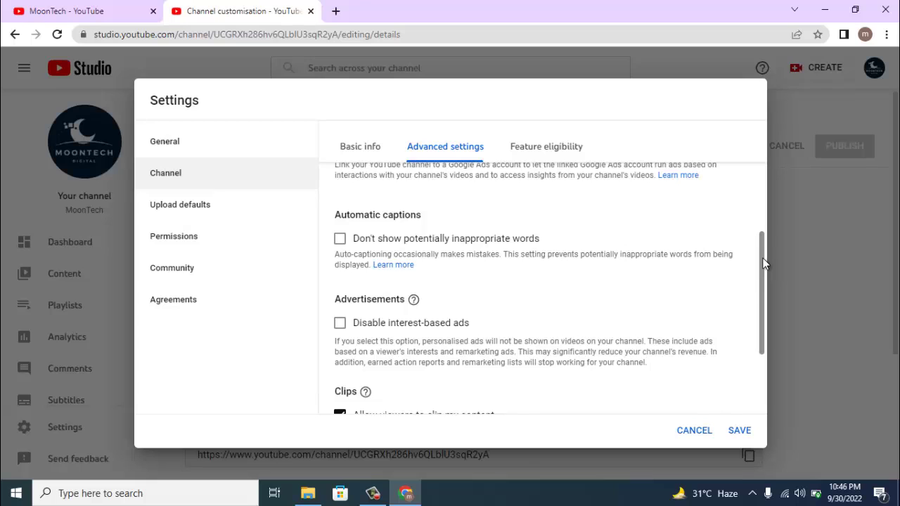
pyautogui.moveTo(762, 259); pyautogui.dragTo(761, 333)
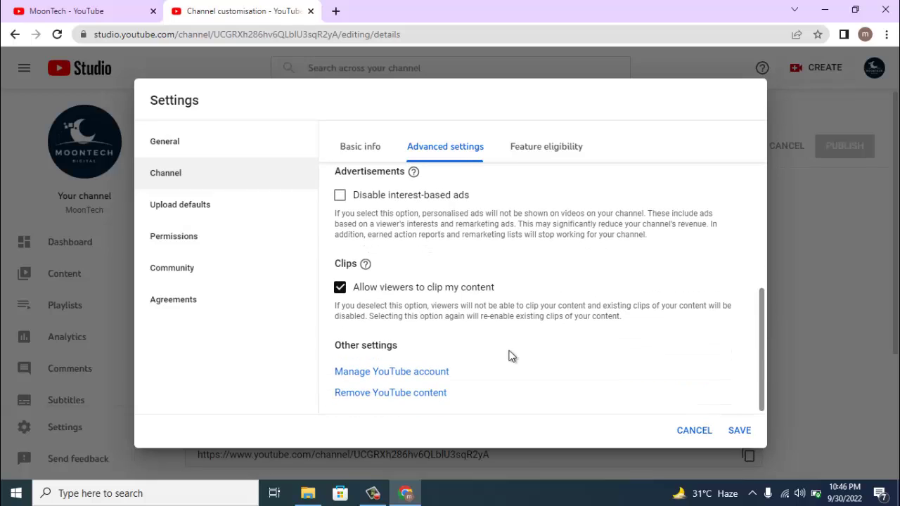
pyautogui.click(339, 288)
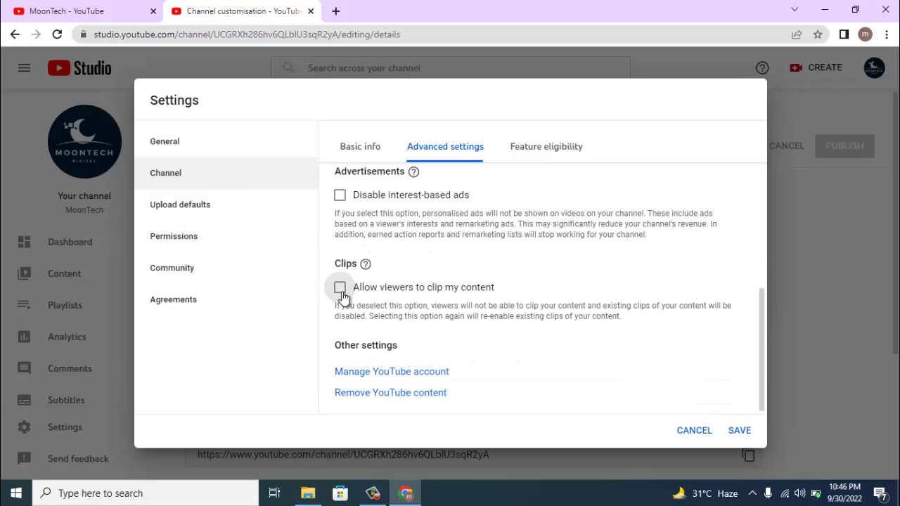
pyautogui.click(341, 289)
# Step: Review the channel's feature eligibility and save the settings
pyautogui.click(544, 155)
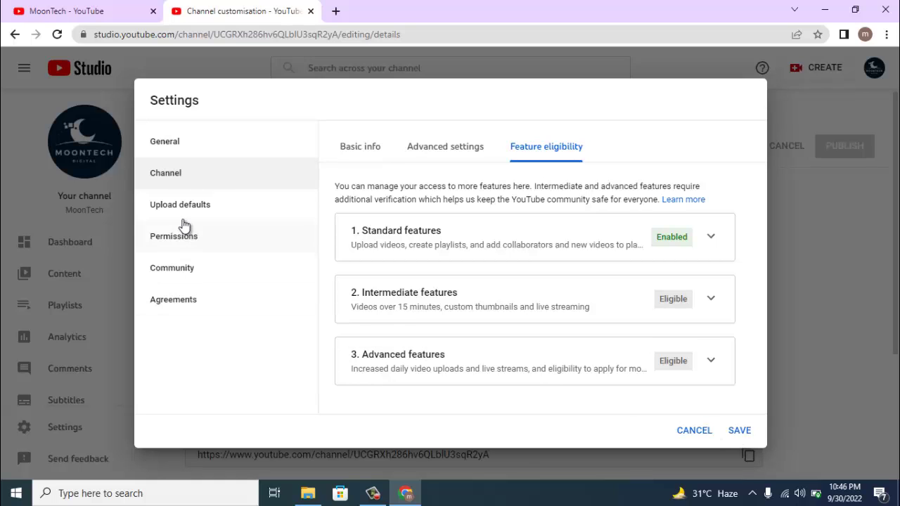
pyautogui.click(735, 432)
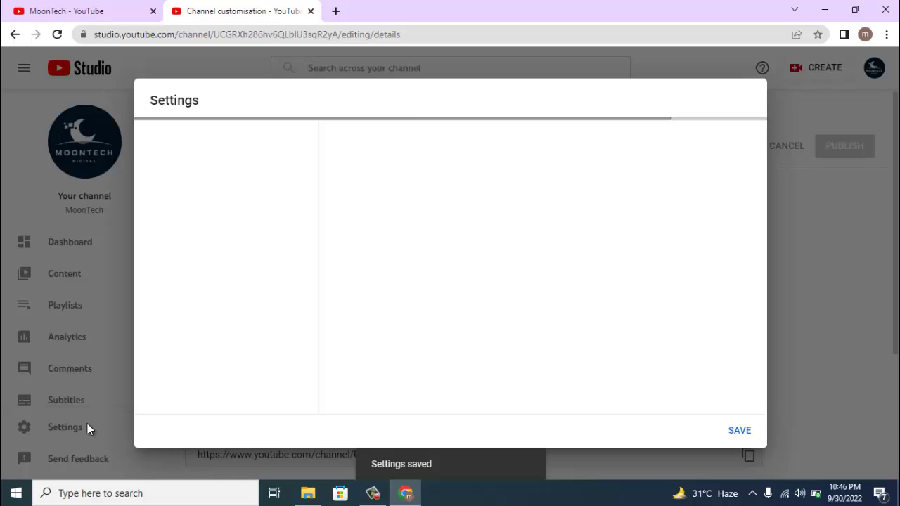
# Step: In the upload defaults, set the default video title to "how to create a youtube channel"
pyautogui.click(206, 211)
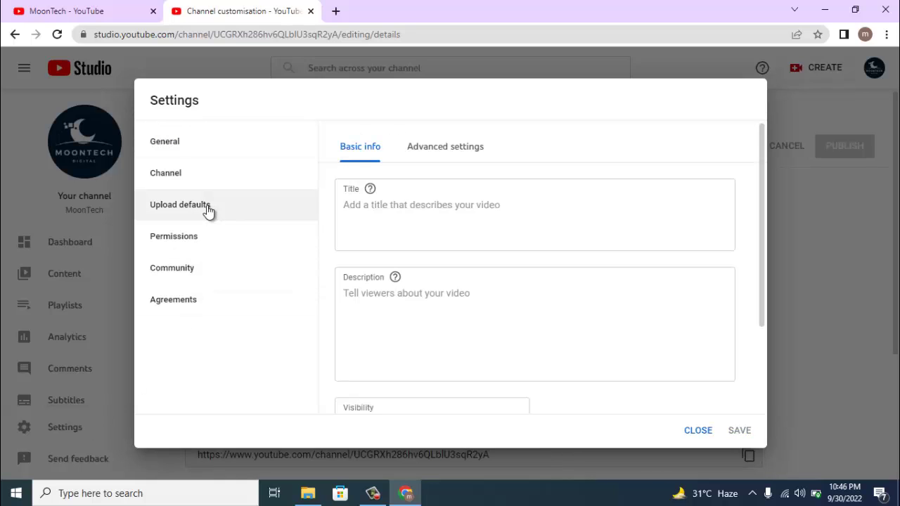
pyautogui.click(382, 227)
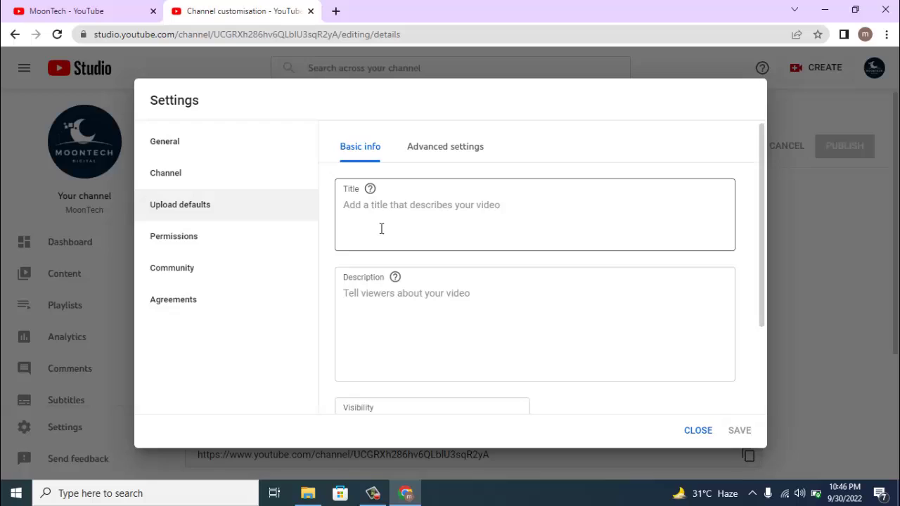
pyautogui.click(437, 204)
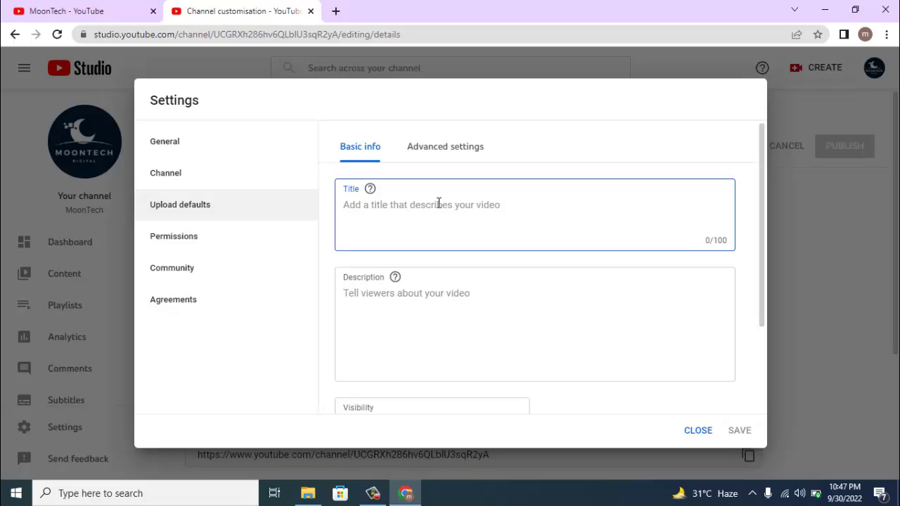
pyautogui.write('how to')
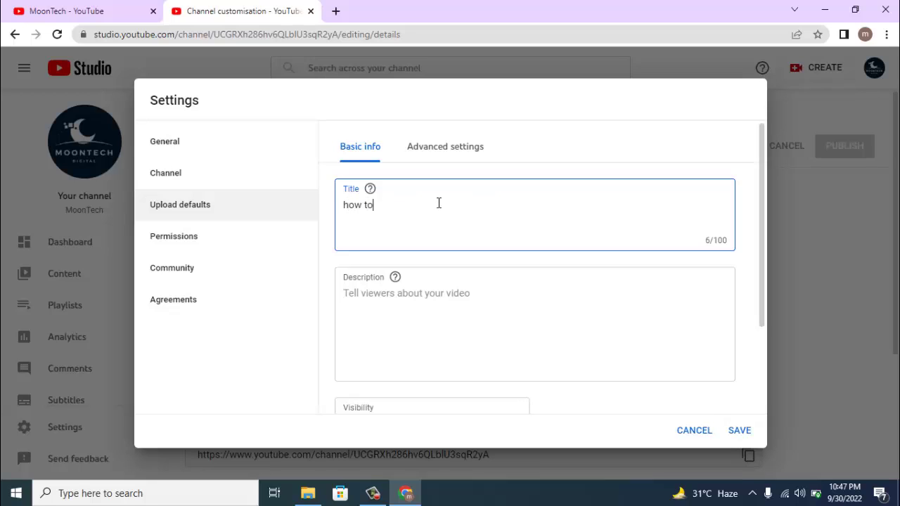
pyautogui.write(' create a yo')
pyautogui.press('BackSpace')
pyautogui.write('outube channel')
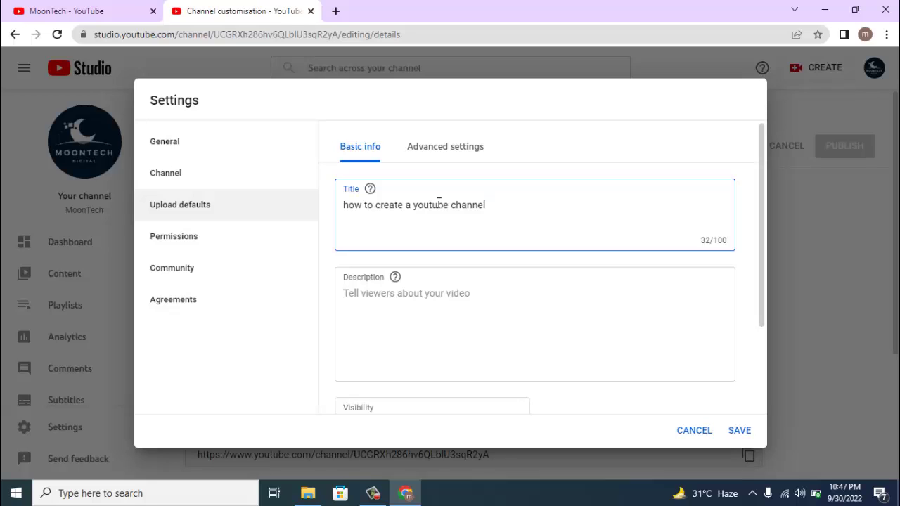
# Step: Append " | moontech" to the default video title and set the default visibility to Public
pyautogui.write(' | moontech')
pyautogui.click(519, 205)
pyautogui.click(765, 235)
pyautogui.moveTo(764, 233); pyautogui.dragTo(769, 279)
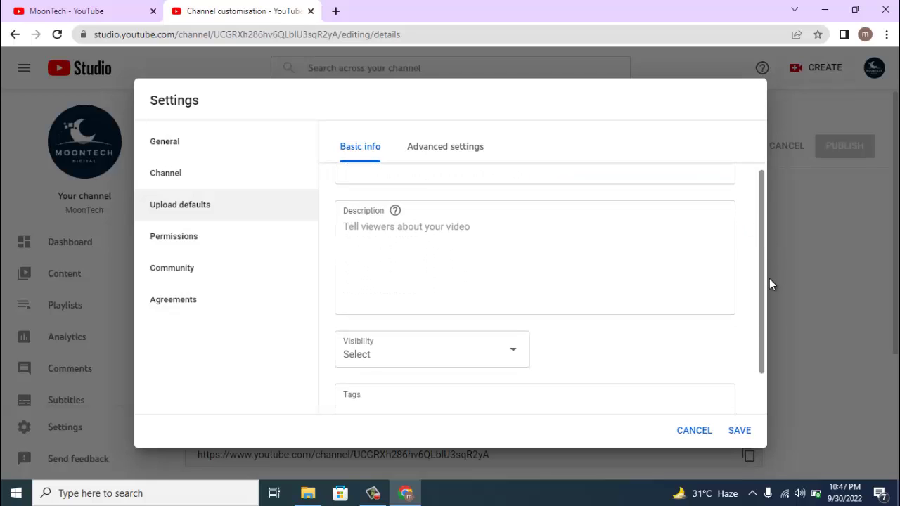
pyautogui.click(485, 251)
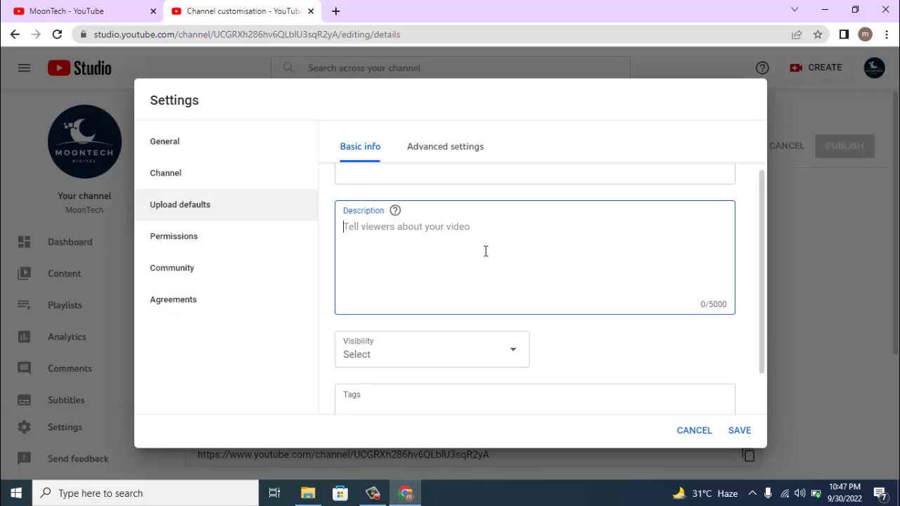
pyautogui.click(514, 348)
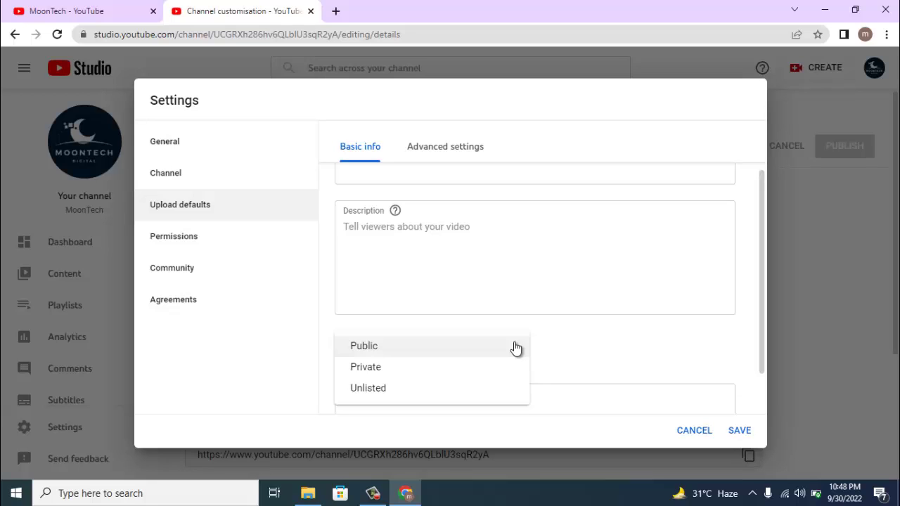
pyautogui.click(486, 347)
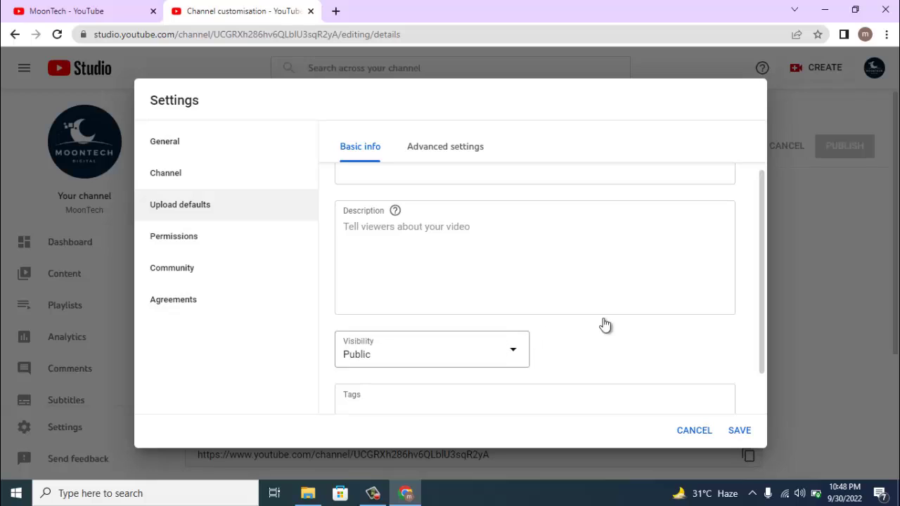
# Step: Add the default tags moon tech, tech, technical and education, and save the upload defaults
pyautogui.moveTo(763, 307); pyautogui.dragTo(765, 380)
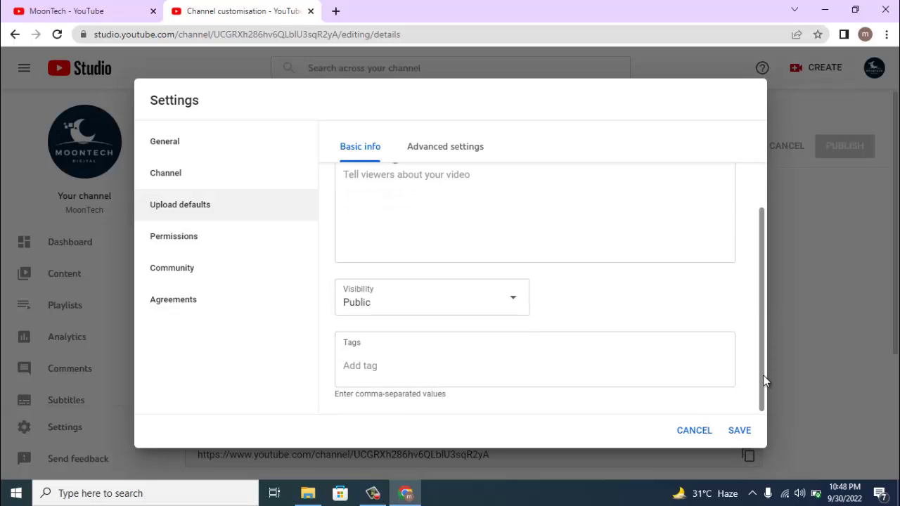
pyautogui.click(531, 362)
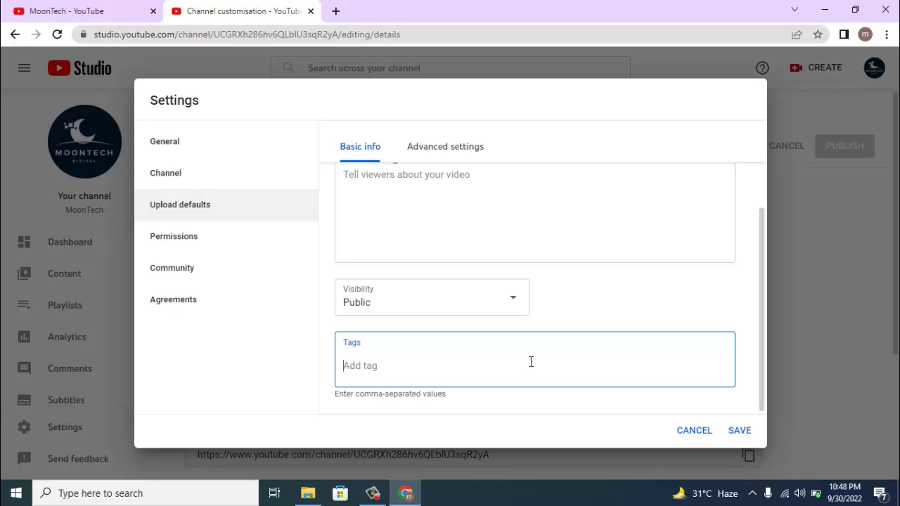
pyautogui.write('moon tech')
pyautogui.press('Return')
pyautogui.write('tech')
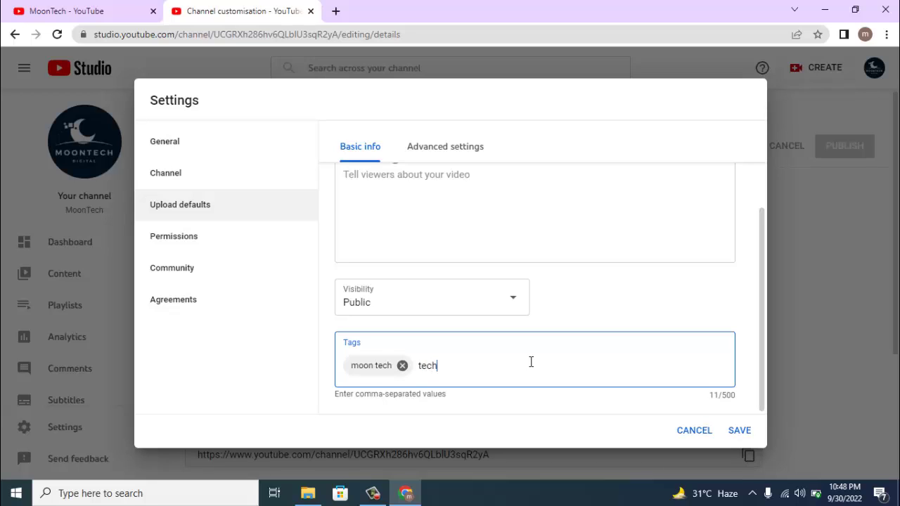
pyautogui.press('Return')
pyautogui.write('tec')
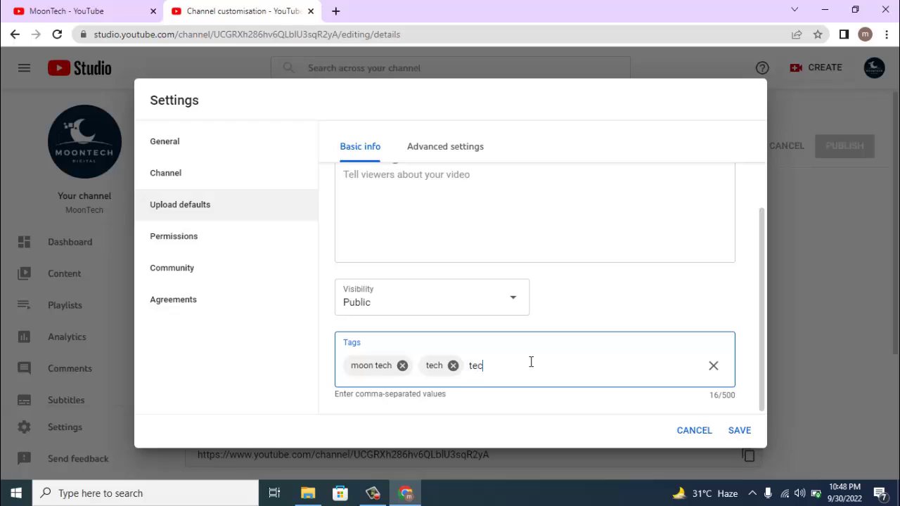
pyautogui.write('hnical')
pyautogui.press('Return')
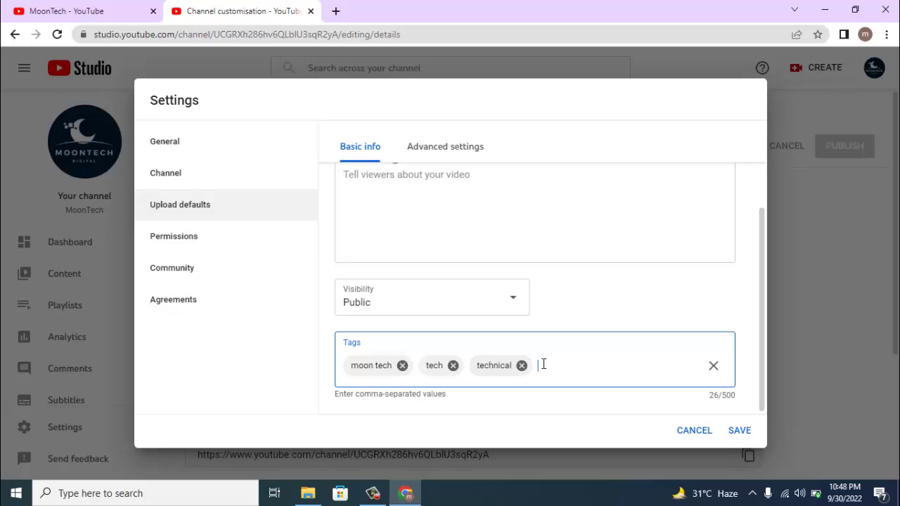
pyautogui.write('education')
pyautogui.press('Return')
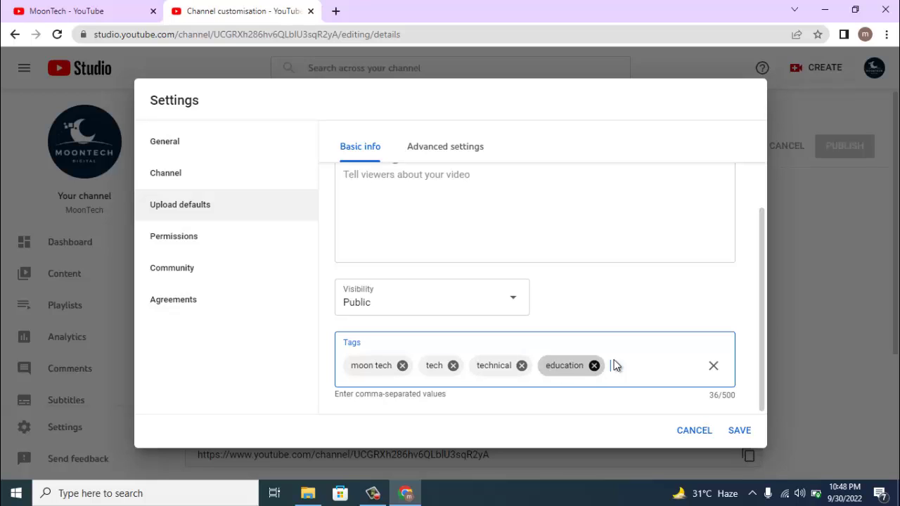
pyautogui.click(738, 433)
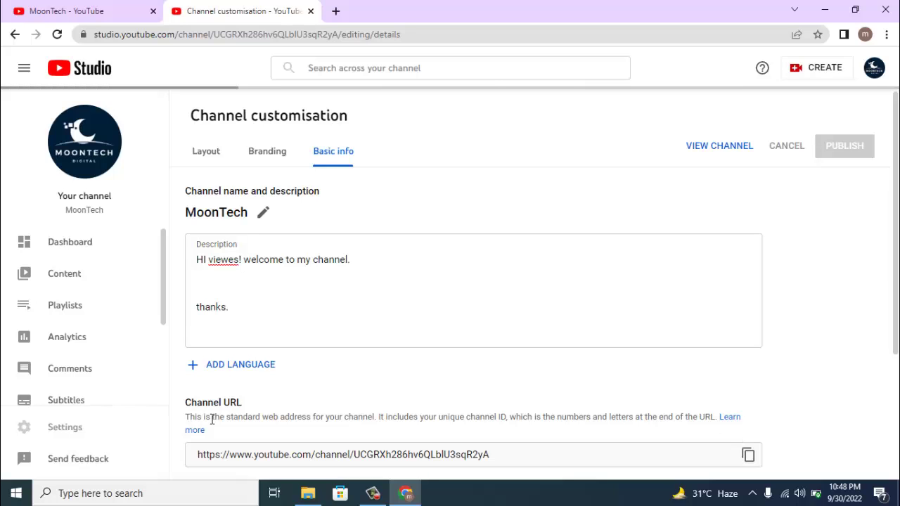
# Step: Reopen the channel settings and review the permissions and the community's automated filters
pyautogui.click(58, 431)
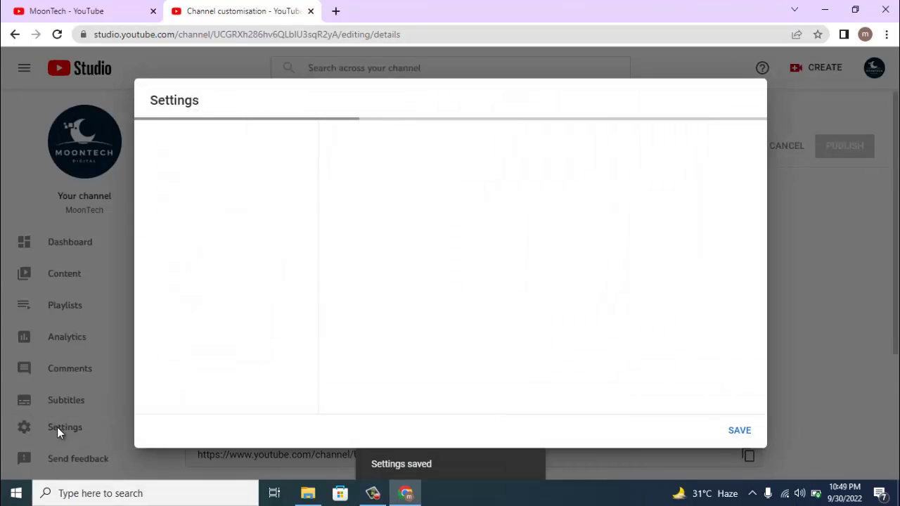
pyautogui.click(196, 237)
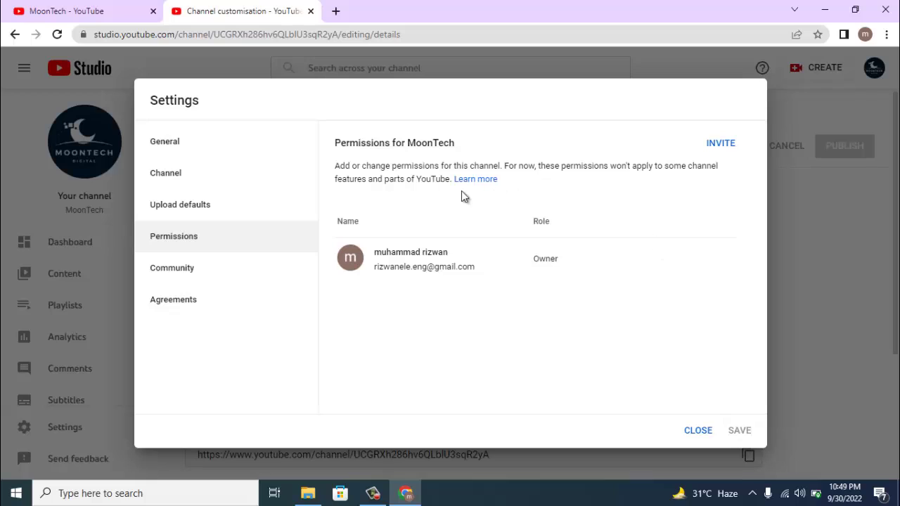
pyautogui.click(215, 275)
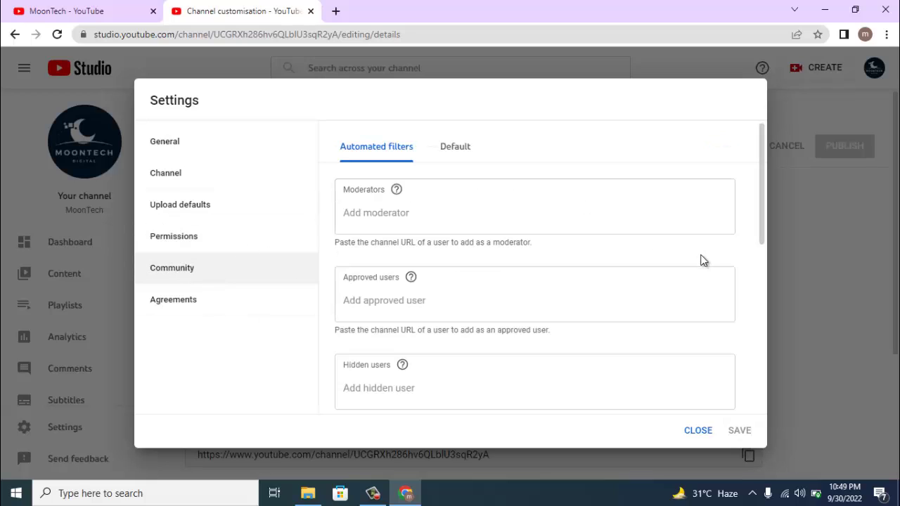
pyautogui.moveTo(765, 218); pyautogui.dragTo(764, 317)
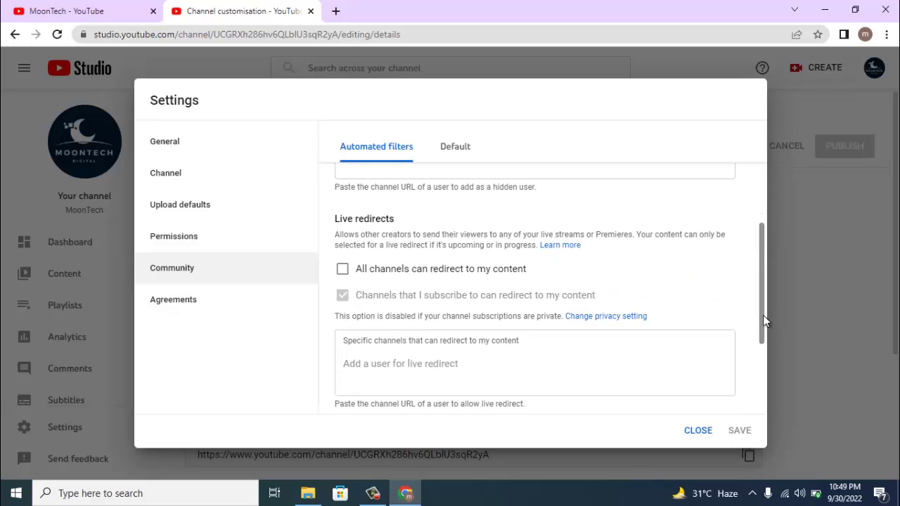
pyautogui.scroll(-2, 759, 367)
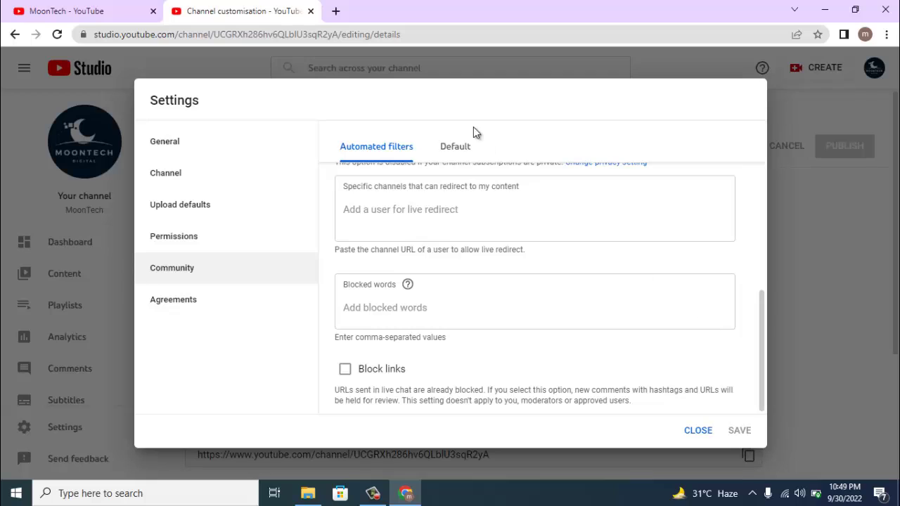
# Step: In the community defaults, set comments on the channel to Allow all comments and save the settings
pyautogui.click(448, 152)
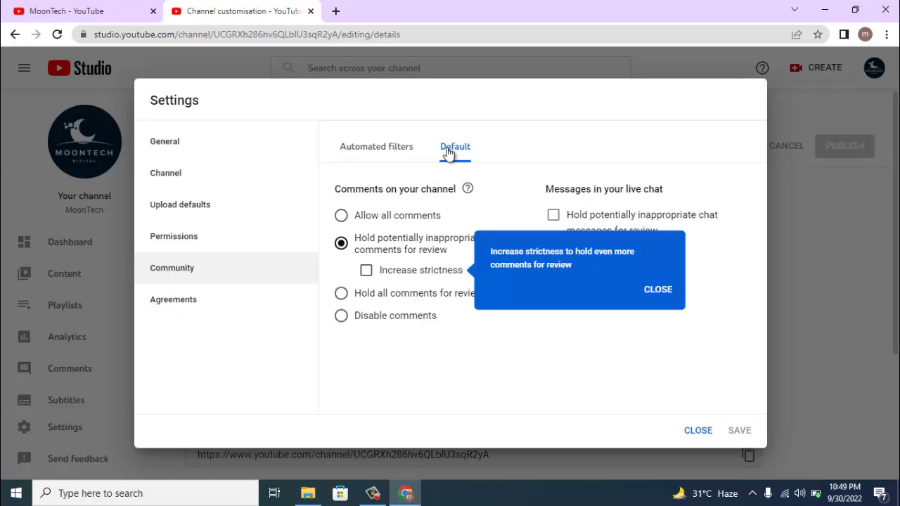
pyautogui.click(341, 216)
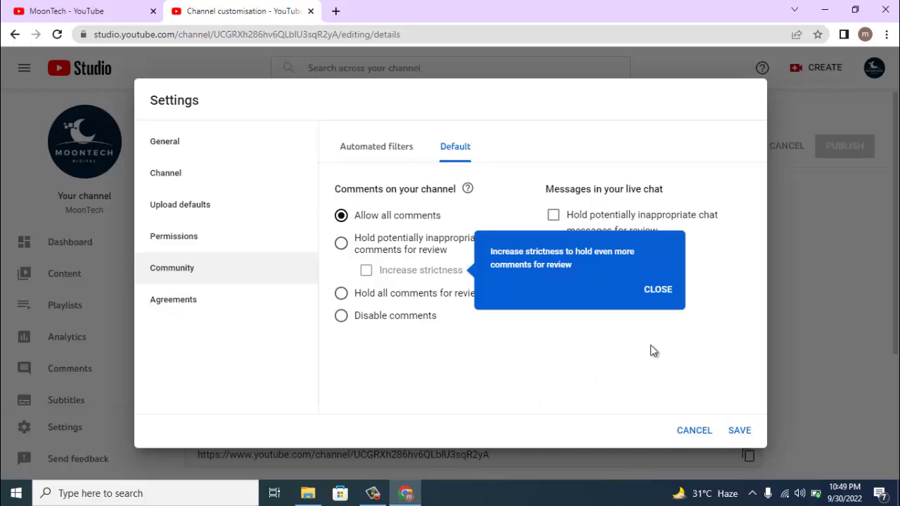
pyautogui.click(222, 300)
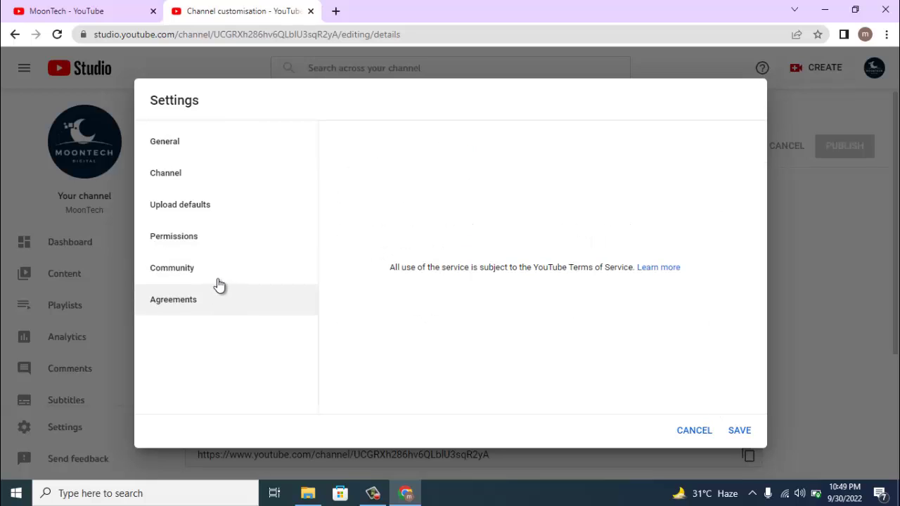
pyautogui.click(218, 277)
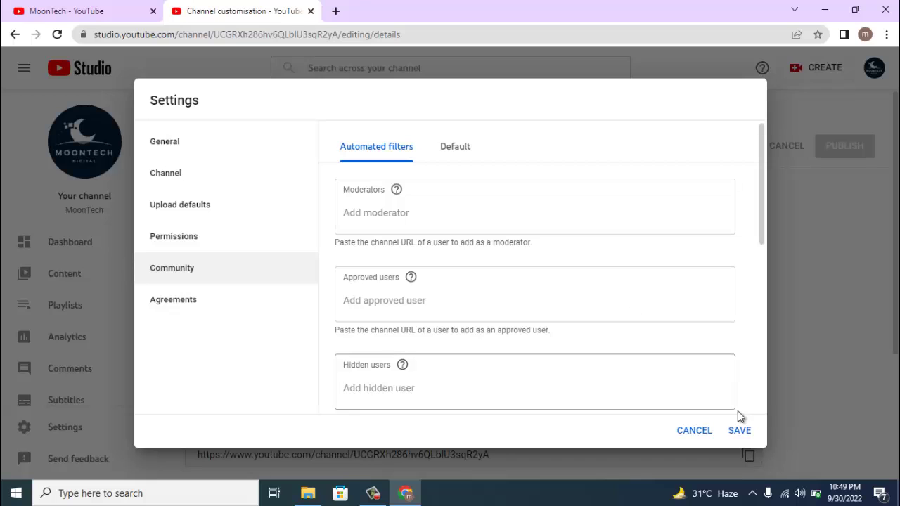
pyautogui.click(742, 434)
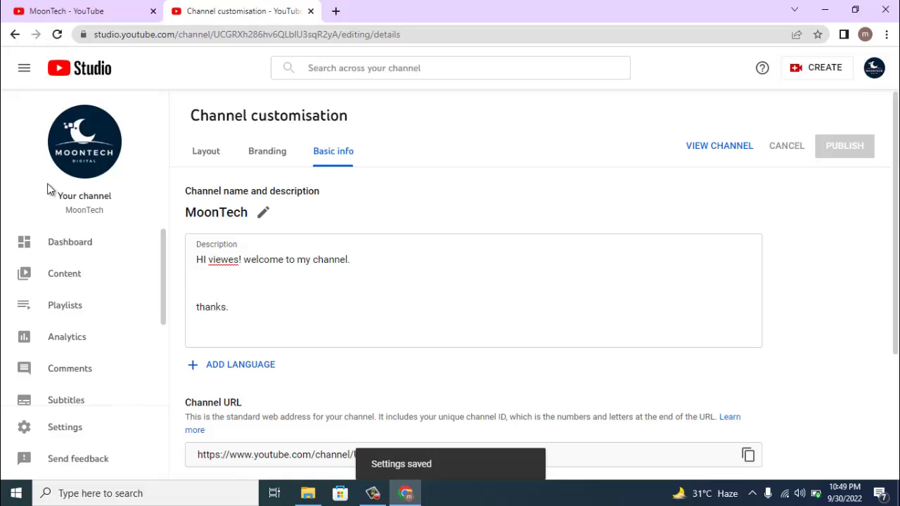
# Step: Open the channel dashboard and look over its analytics and news cards
pyautogui.click(83, 254)
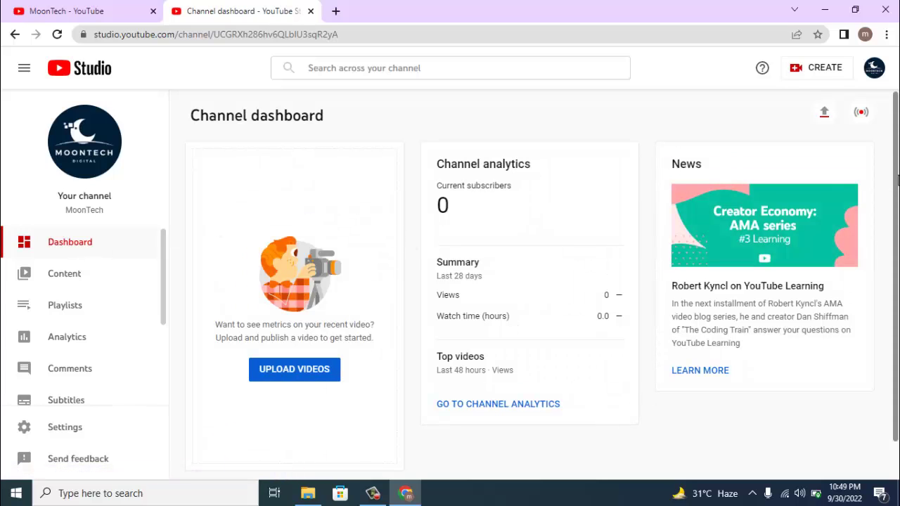
pyautogui.scroll(-1, 889, 141)
pyautogui.scroll(1, 880, 85)
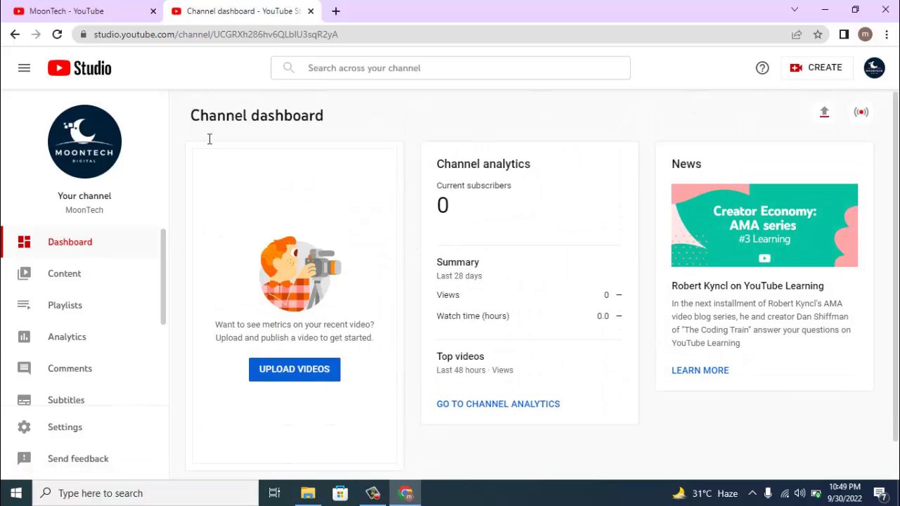